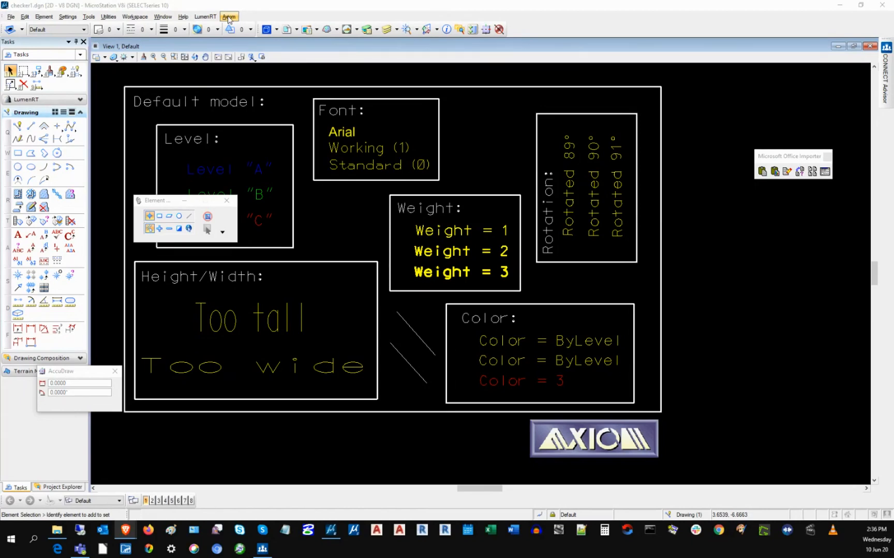
Open SpecChecker and examine the available active color, line style, line weight and level choices.
left_click(228, 18)
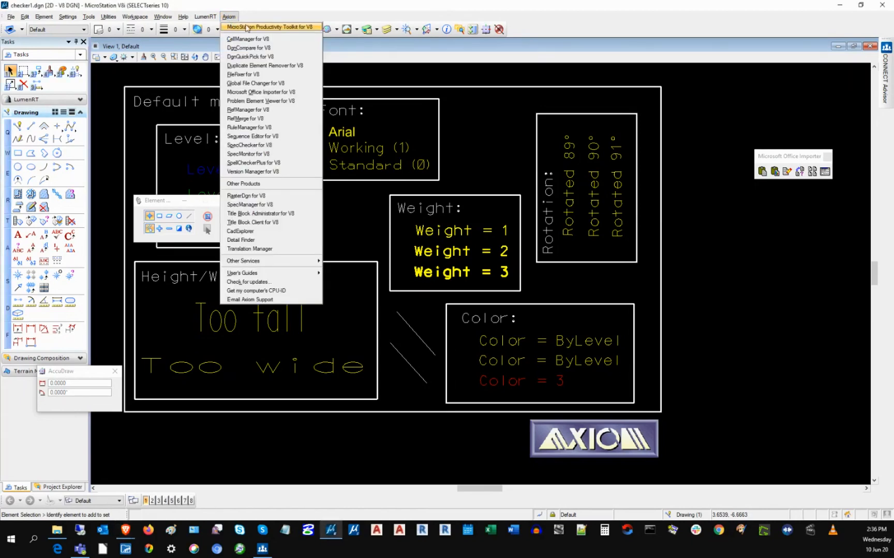
left_click(258, 147)
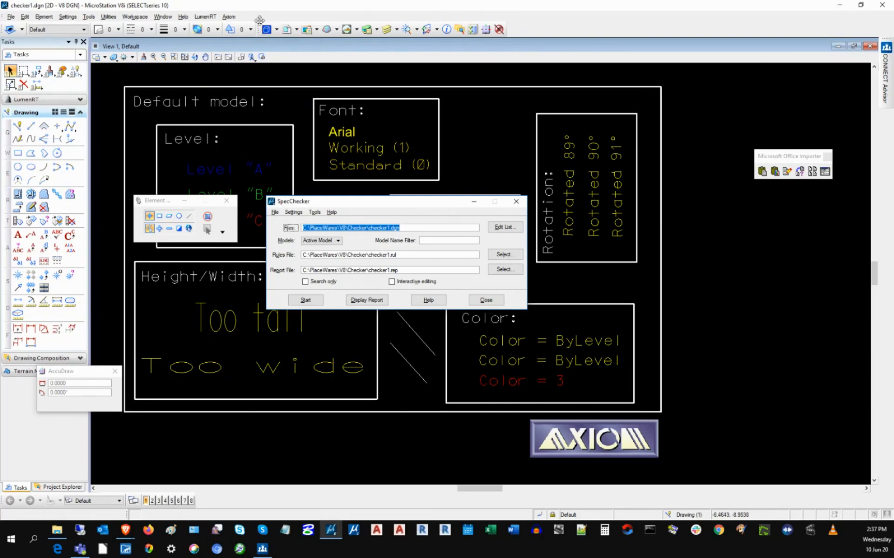
left_click(98, 29)
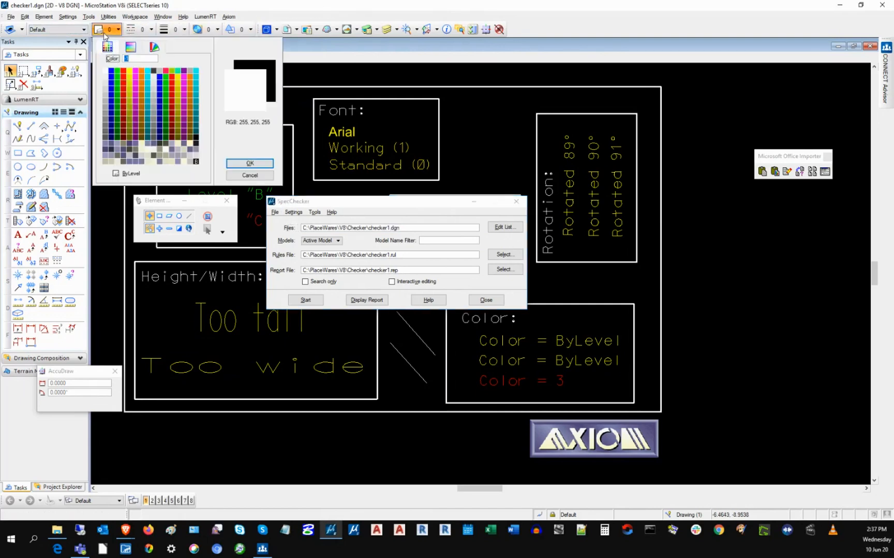
left_click(137, 30)
left_click(138, 31)
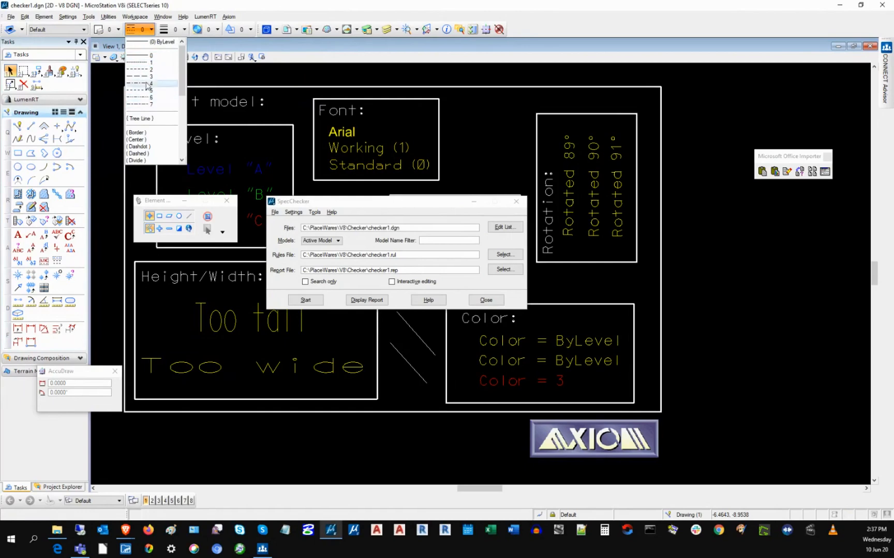
left_click(172, 30)
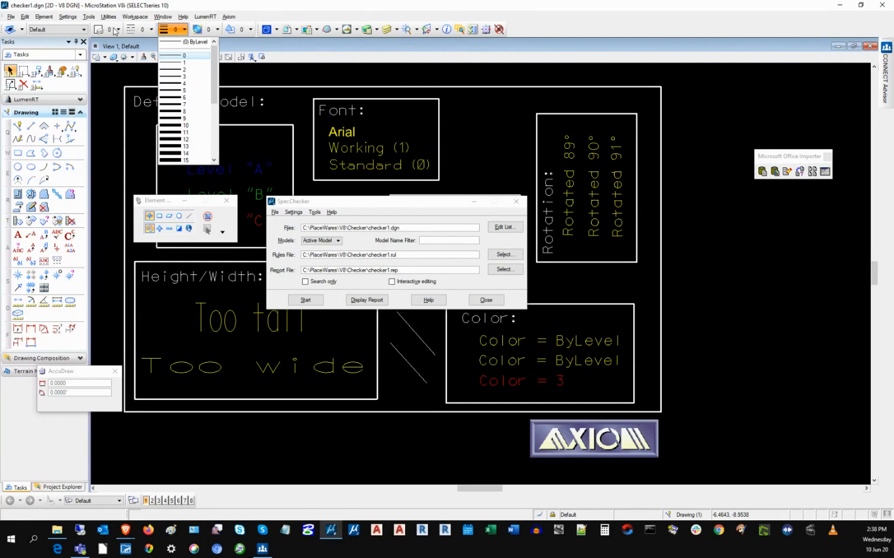
left_click(69, 30)
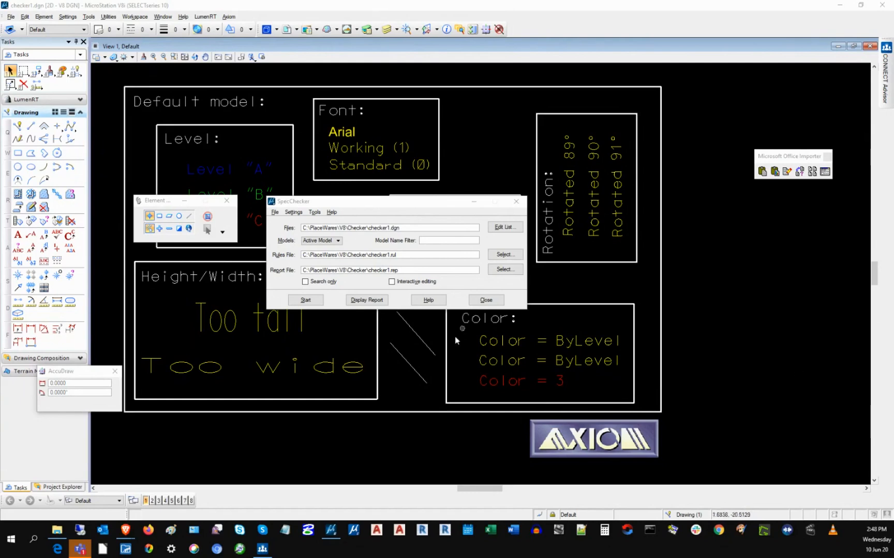
Close SpecChecker and open the rules file checker1.rul in RuleManager with the "Edit a rules file" action.
left_click_drag(402, 255, 299, 259)
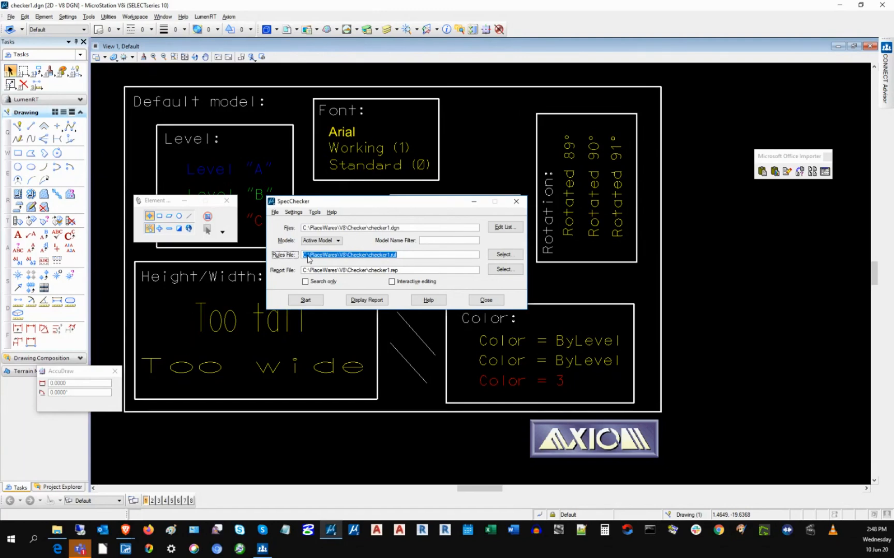
left_click(489, 300)
left_click(228, 16)
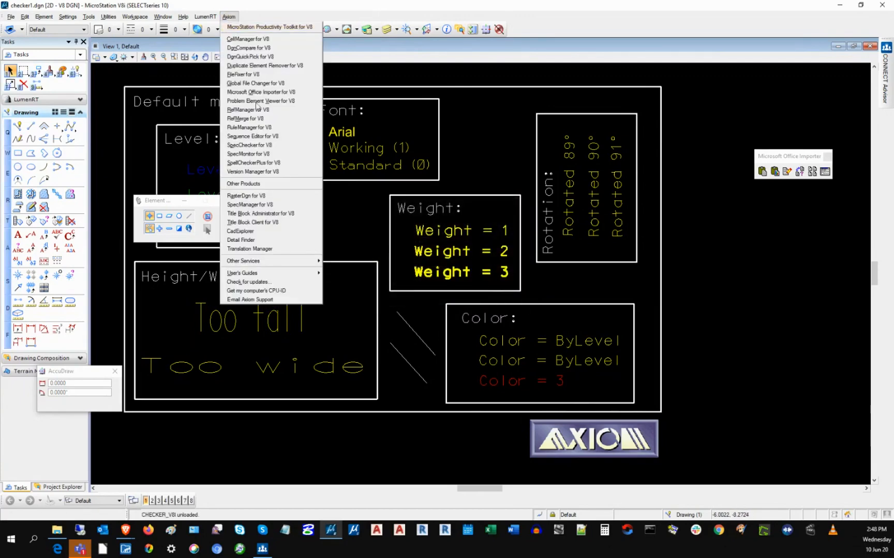
left_click(249, 127)
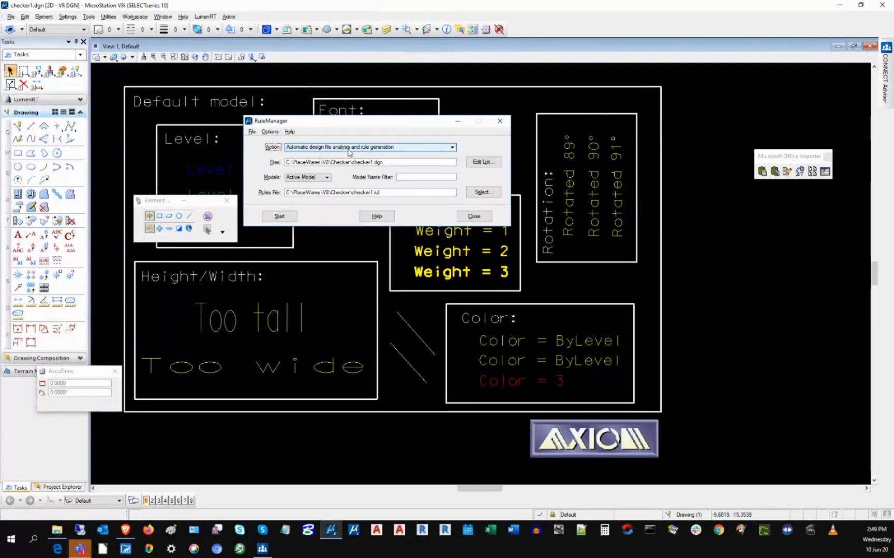
left_click(349, 150)
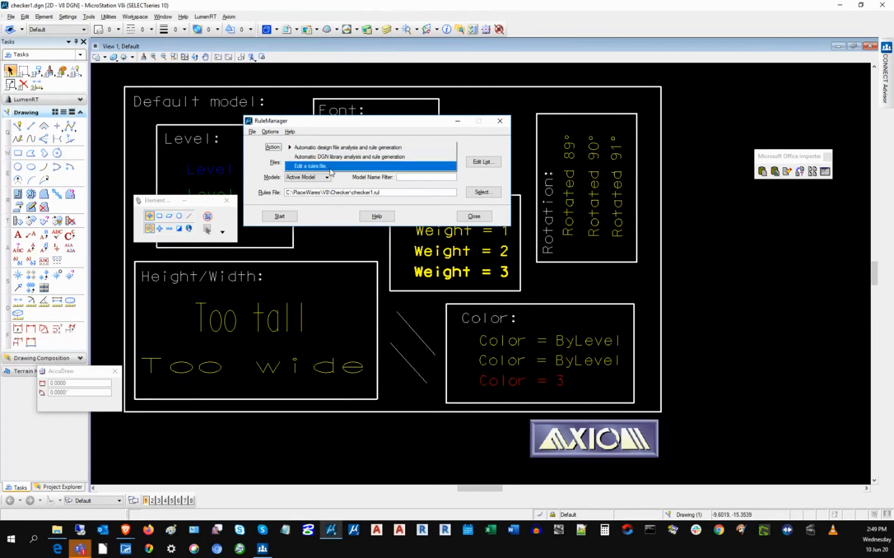
left_click(330, 168)
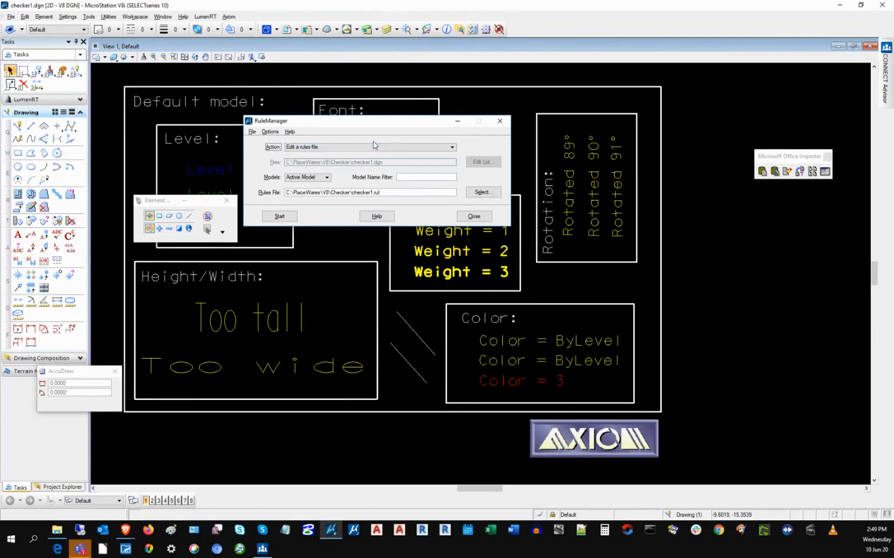
left_click(286, 216)
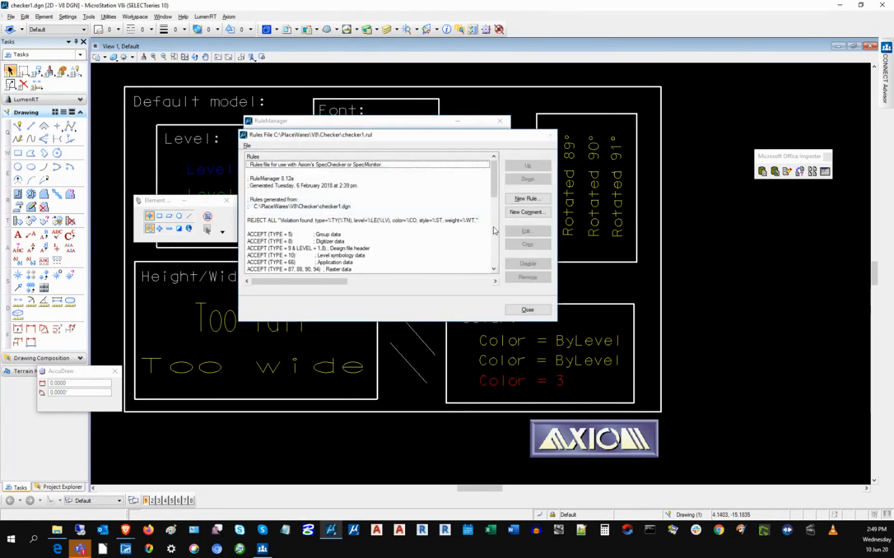
Examine the accept rule for type 3 elements with ByLevel color near the file's end, comparing it with the active weight and line style lists.
left_click(494, 239)
left_click(495, 238)
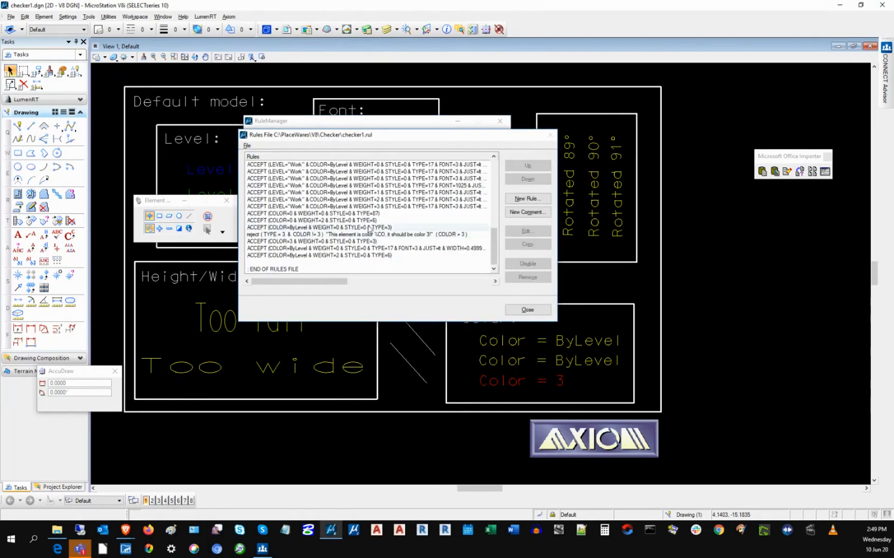
left_click(336, 228)
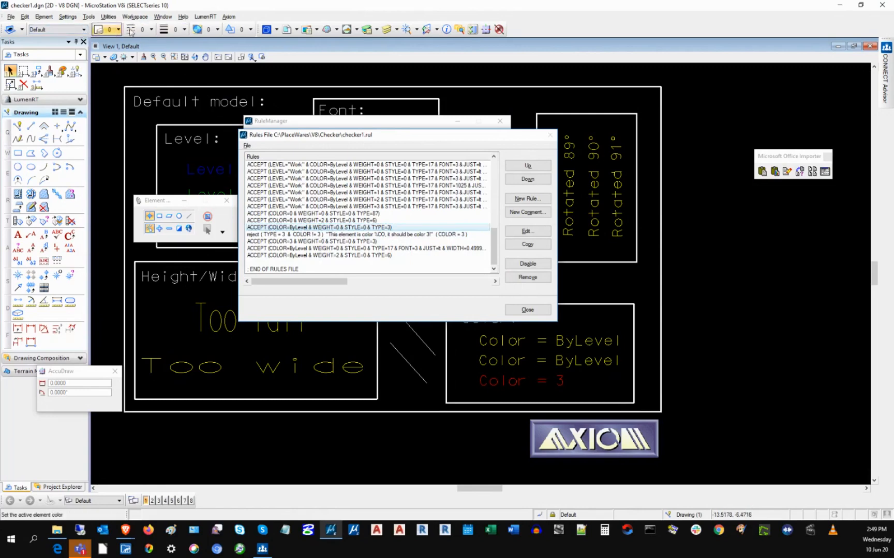
left_click(173, 30)
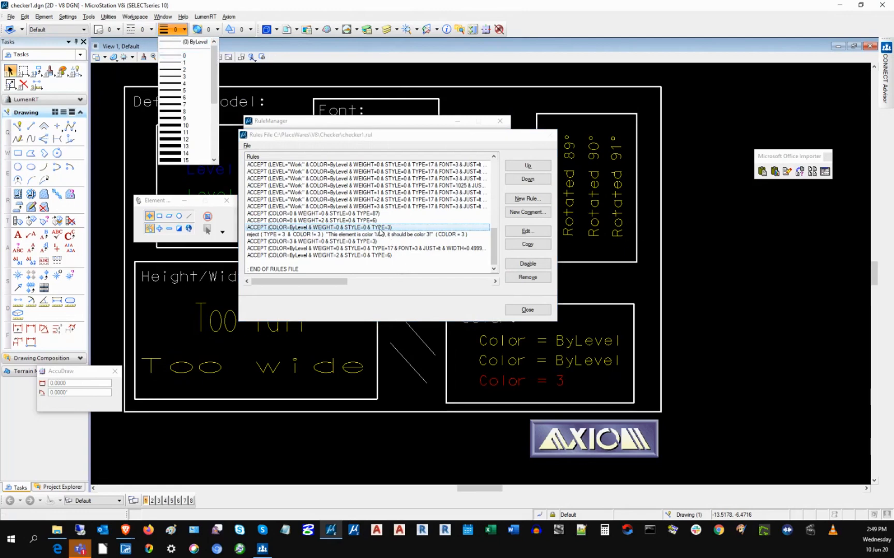
left_click(366, 237)
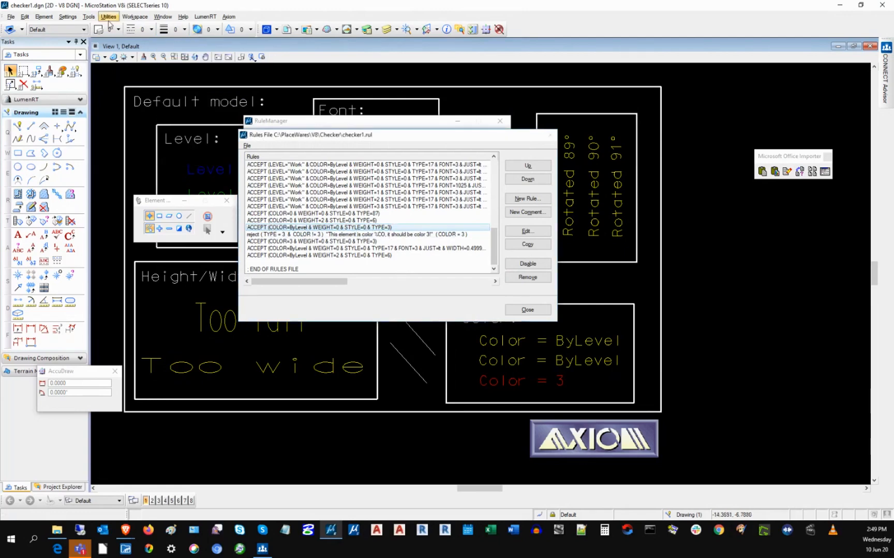
left_click(147, 33)
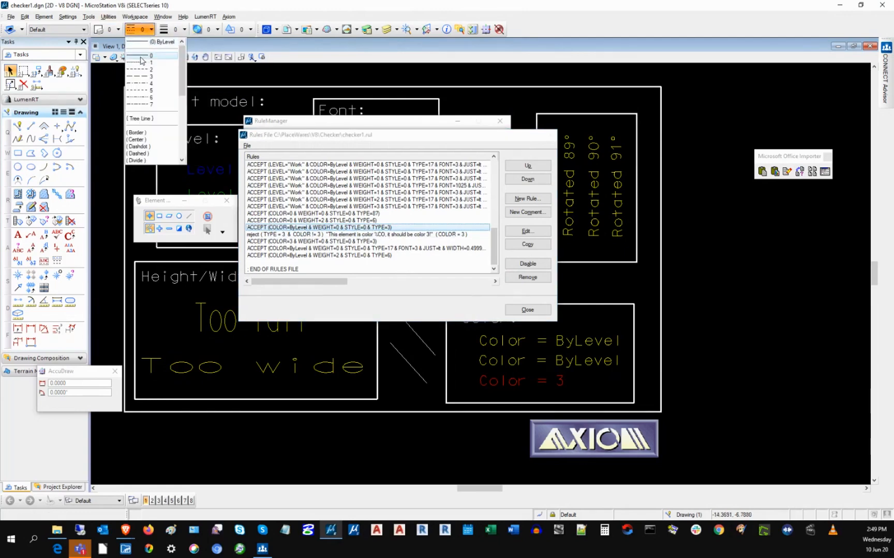
left_click(383, 229)
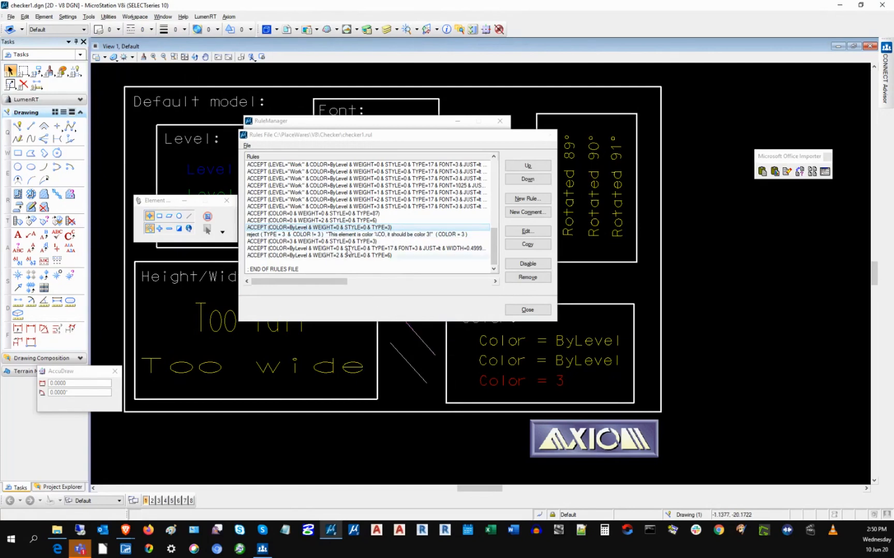
left_click(358, 228)
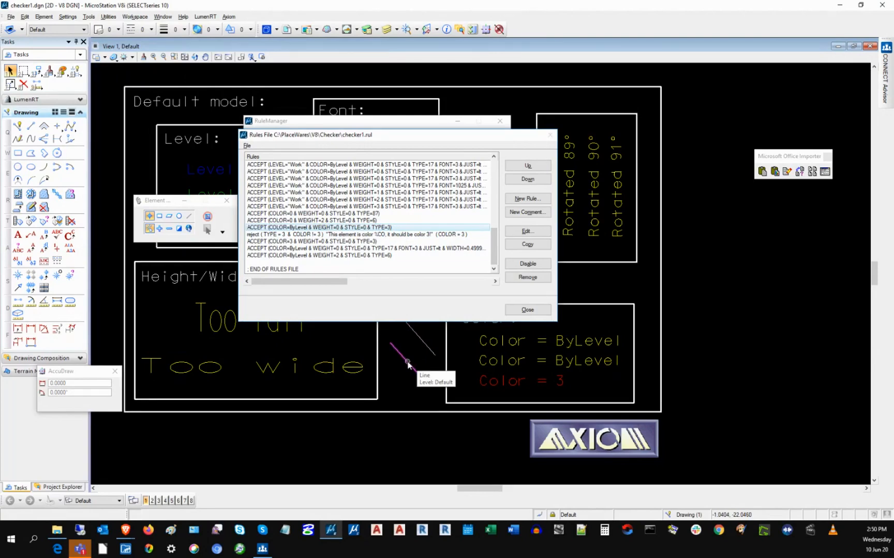
Edit the accept rule for type 3 ByLevel elements, replacing its color criterion with COLOR = 3,ByLevel.
left_click(344, 228)
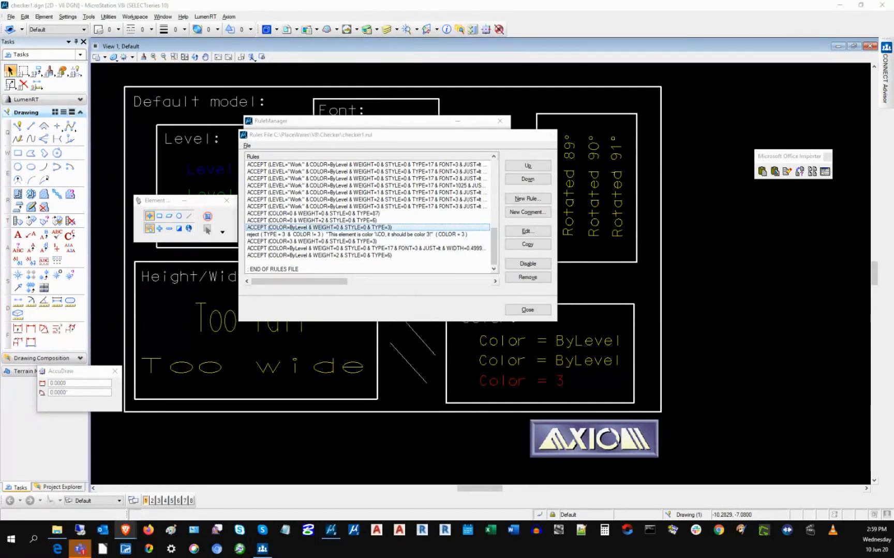
left_click(527, 232)
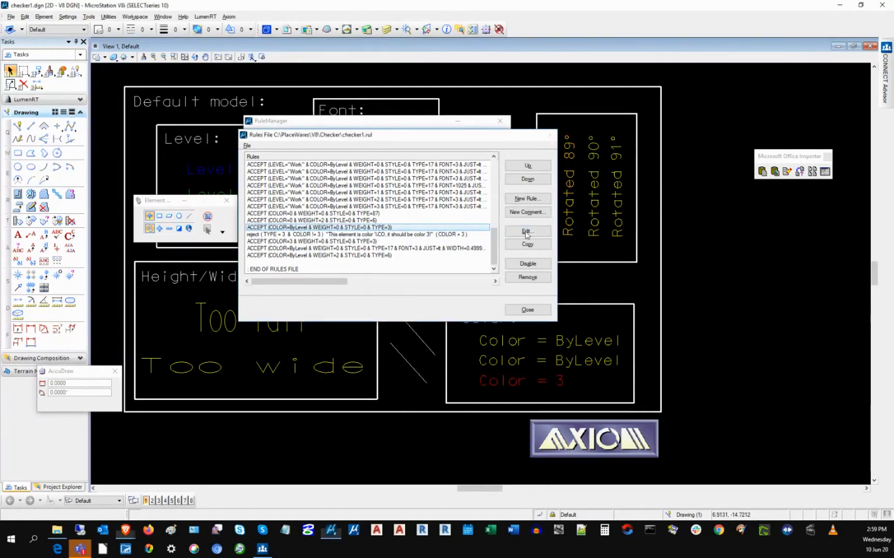
left_click(476, 354)
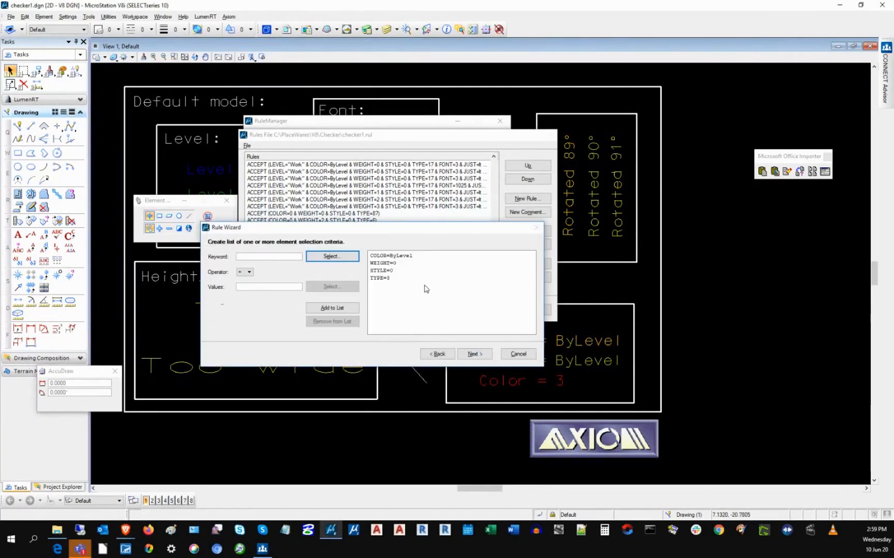
left_click(405, 256)
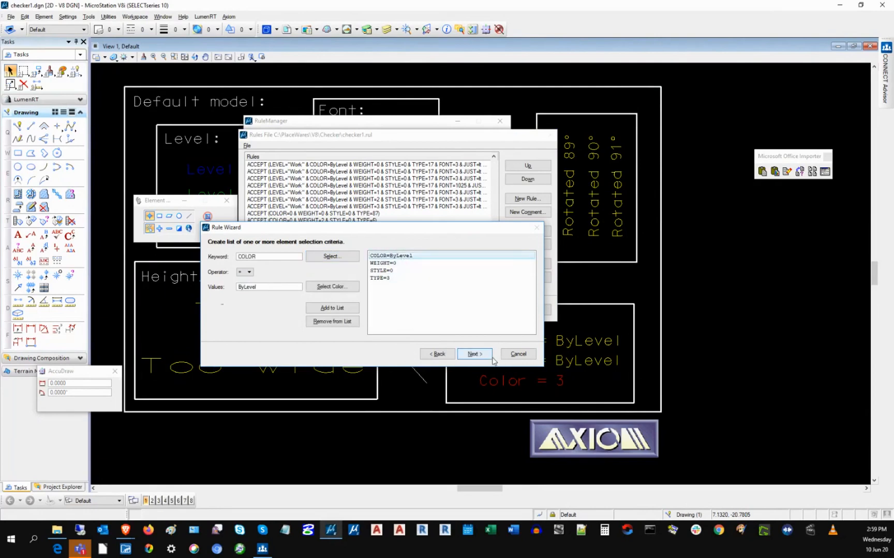
left_click(336, 323)
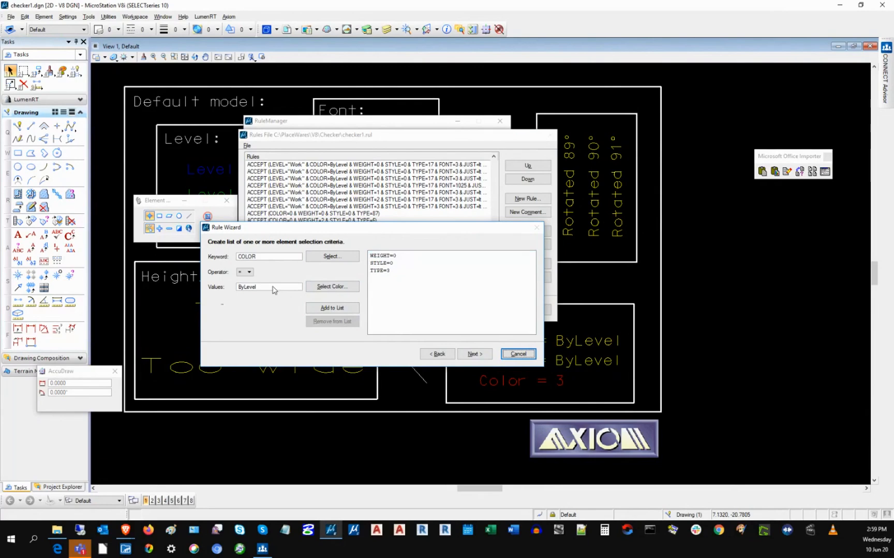
left_click(332, 287)
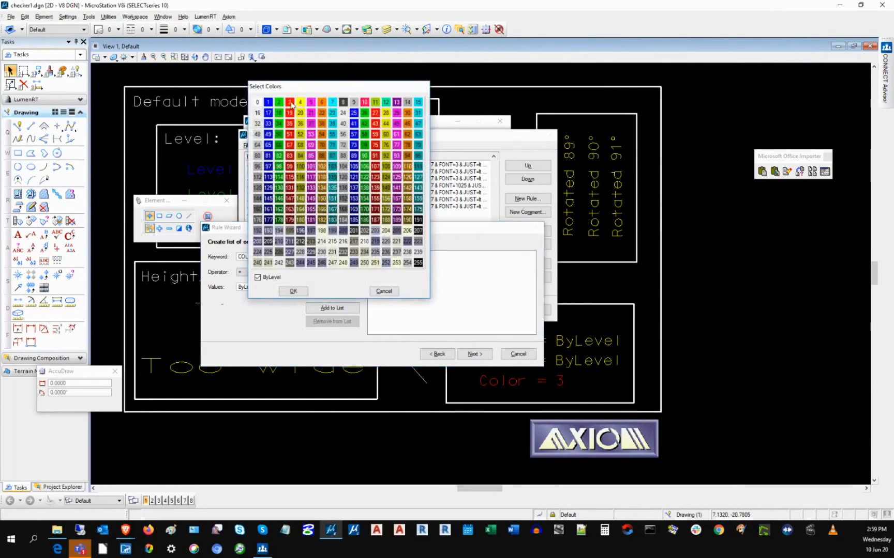
left_click(291, 102)
left_click(292, 292)
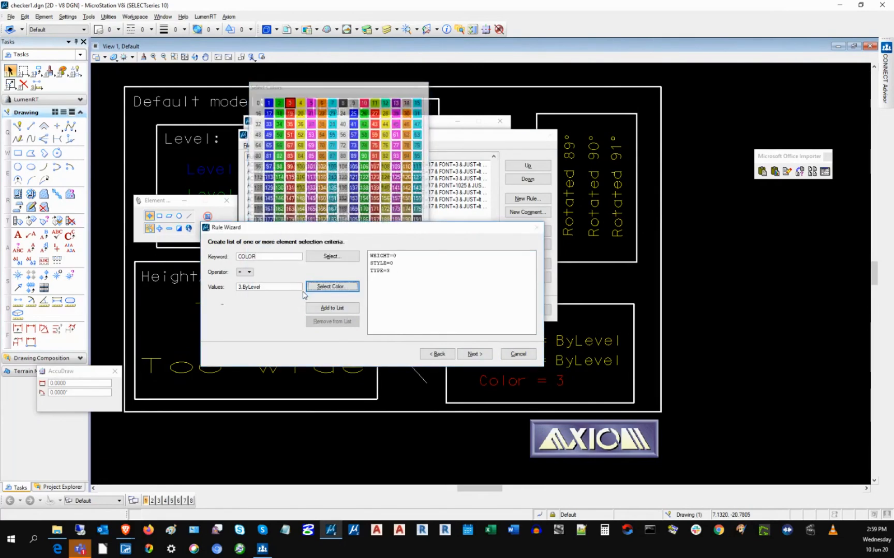
left_click(333, 311)
Replace the rule's combined color criterion with COLOR = 3 only.
left_click(414, 279)
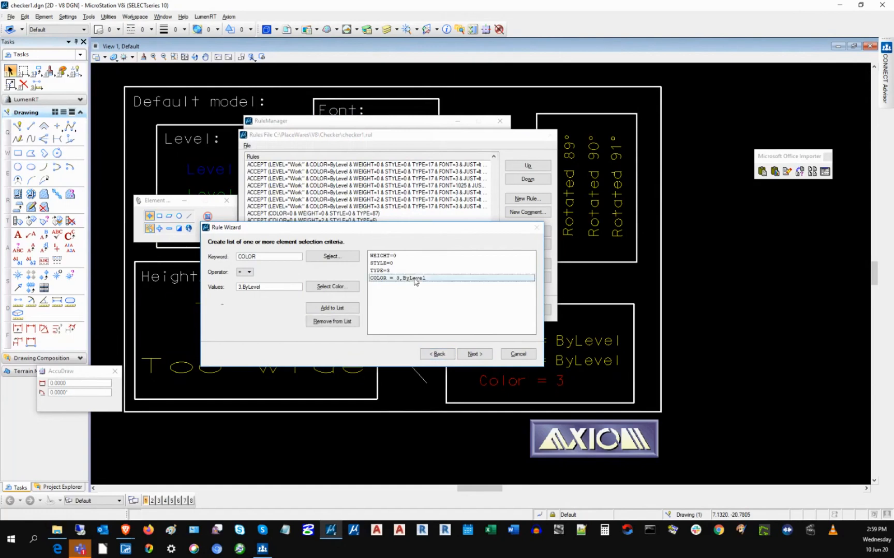
left_click(276, 288)
key("BackSpace")
key("BackSpace")
key("BackSpace")
key("BackSpace")
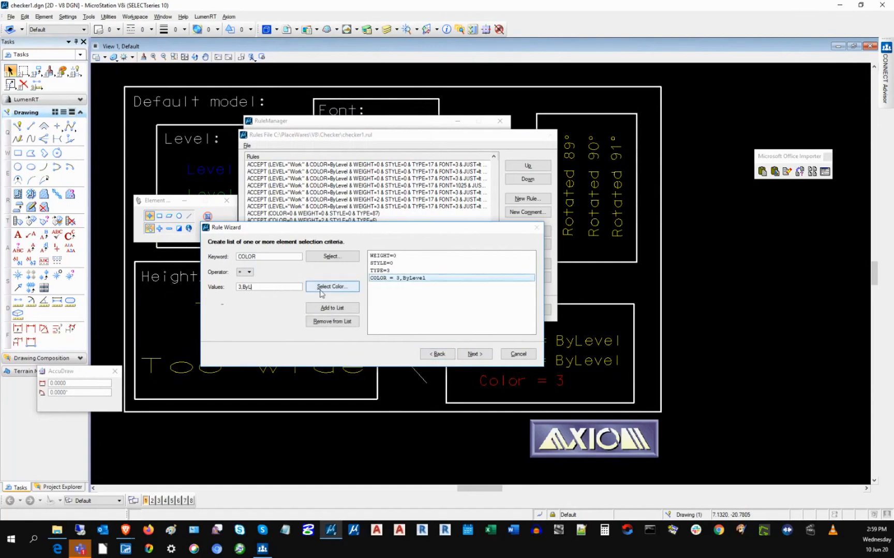
key("BackSpace")
key("BackSpace")
key("BackSpace")
key("BackSpace")
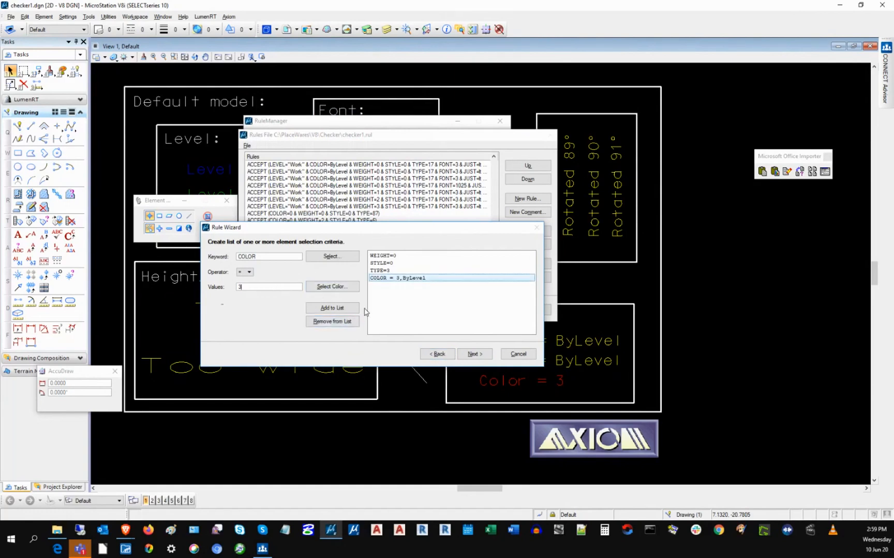
left_click(356, 308)
left_click(446, 214)
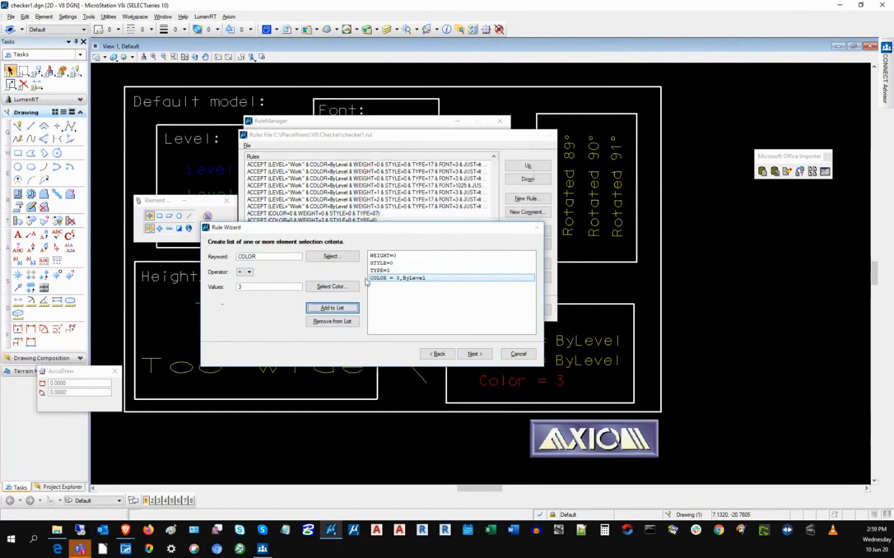
left_click(332, 321)
left_click(333, 308)
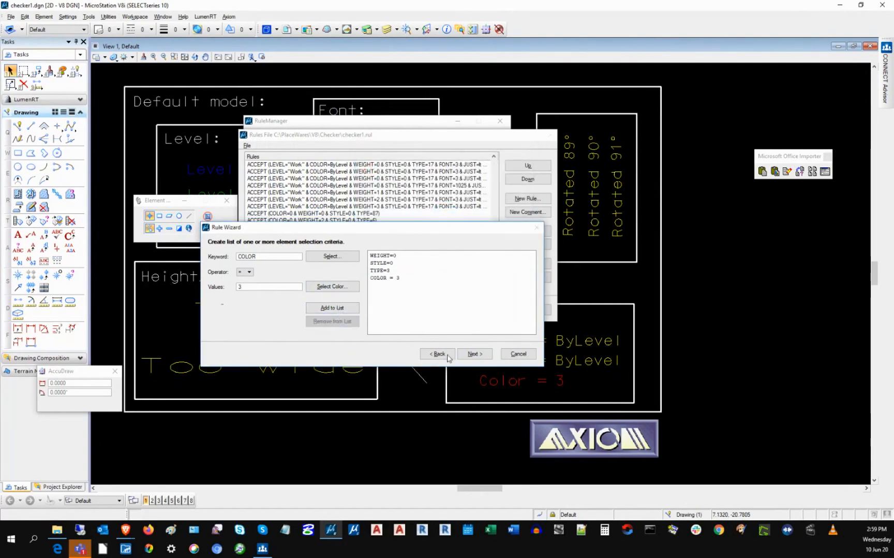
Update the accept rule with the edited criteria and close the rules file without saving the changes.
left_click(475, 355)
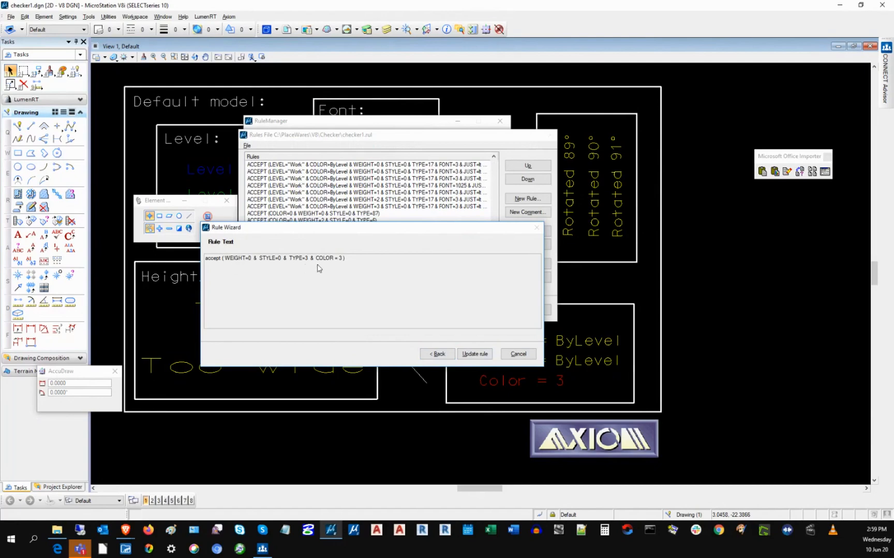
left_click(471, 360)
left_click(468, 354)
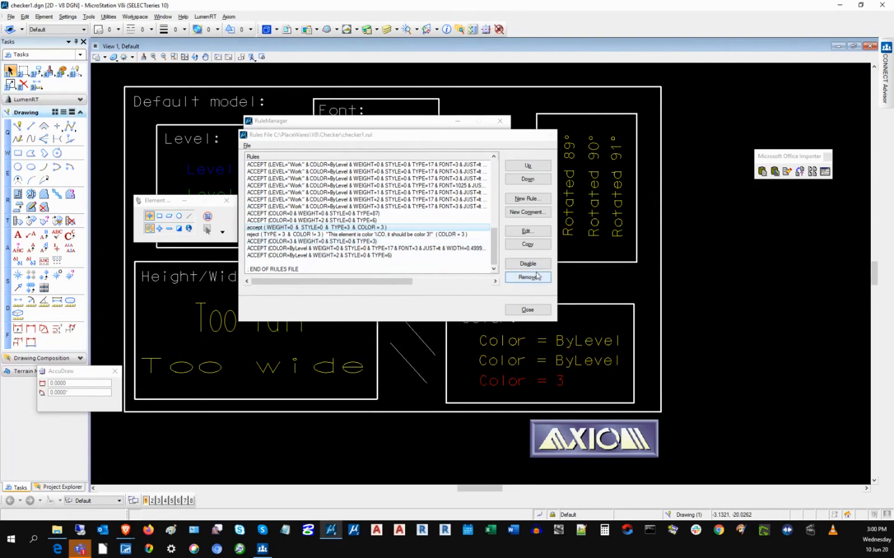
left_click(539, 312)
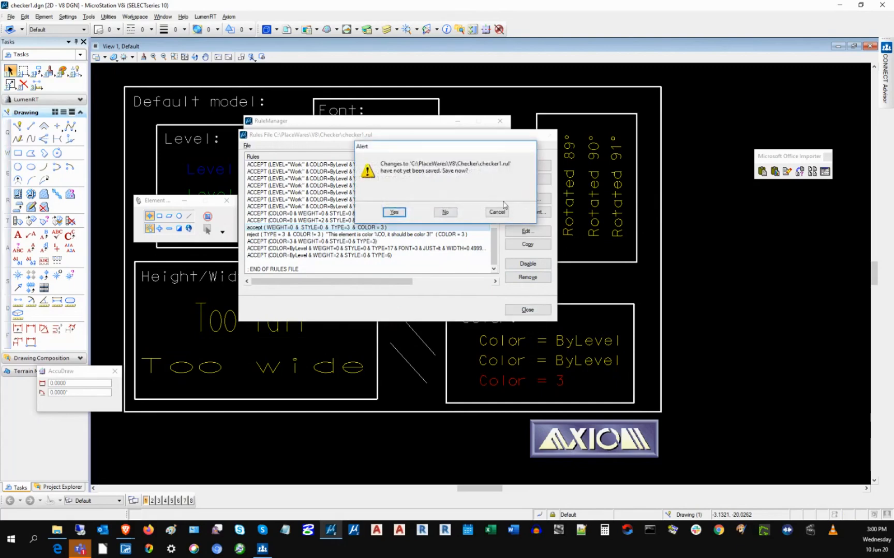
left_click(446, 213)
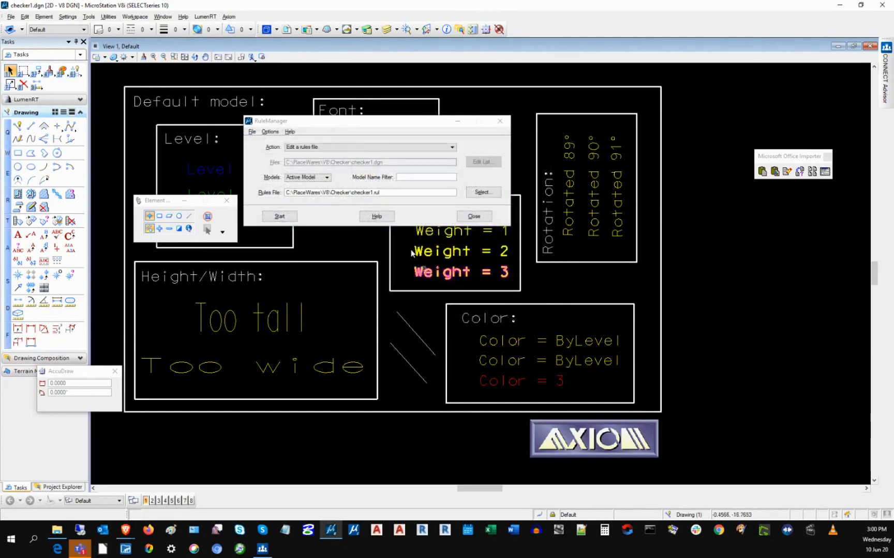
Reopen checker1.rul for editing and examine the type 3 reject rule near the file's end, including its condition, message and color correction.
left_click(279, 216)
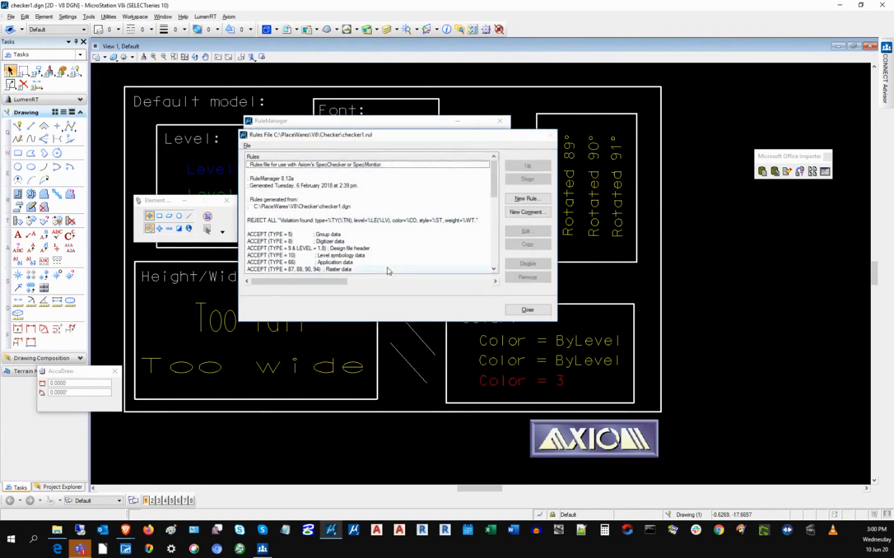
left_click(496, 257)
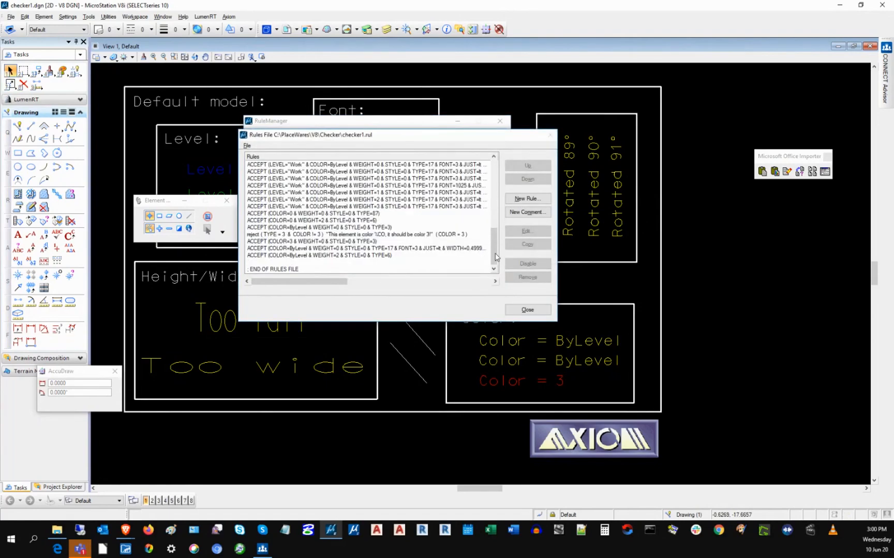
left_click(386, 228)
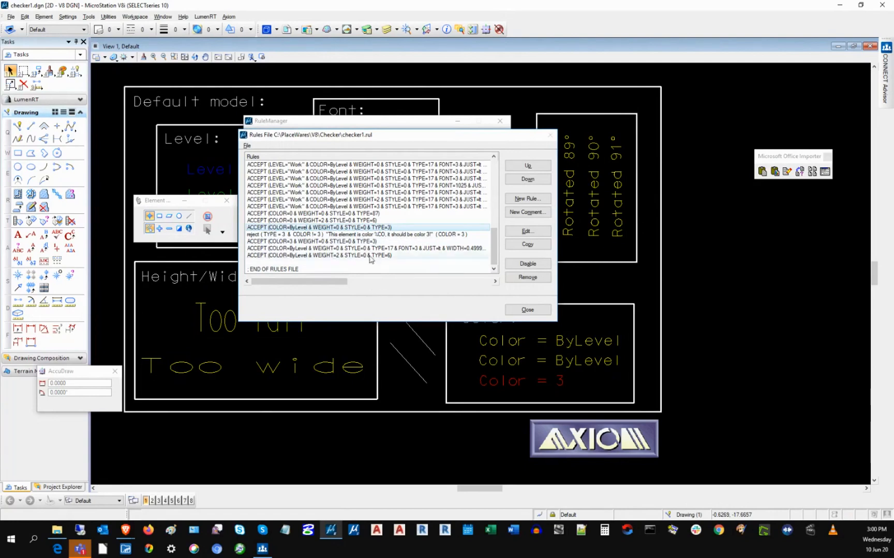
left_click(332, 235)
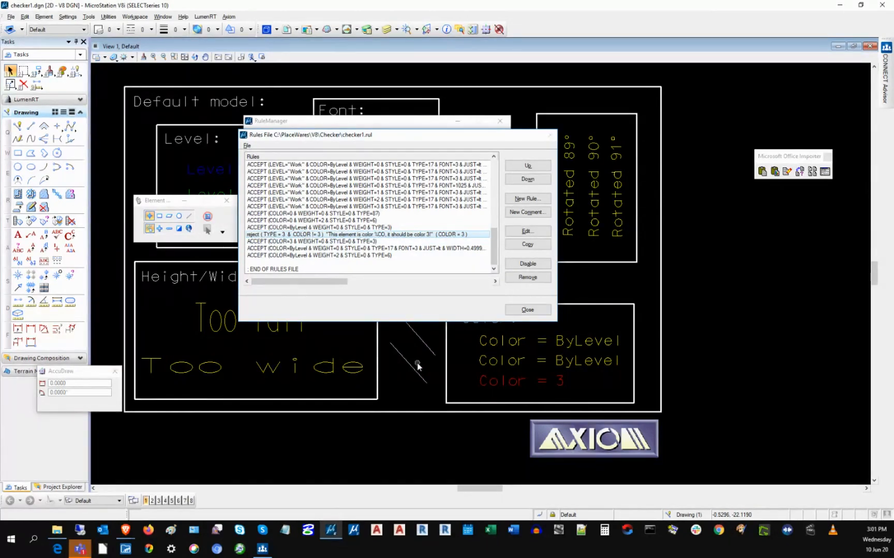
left_click(367, 237)
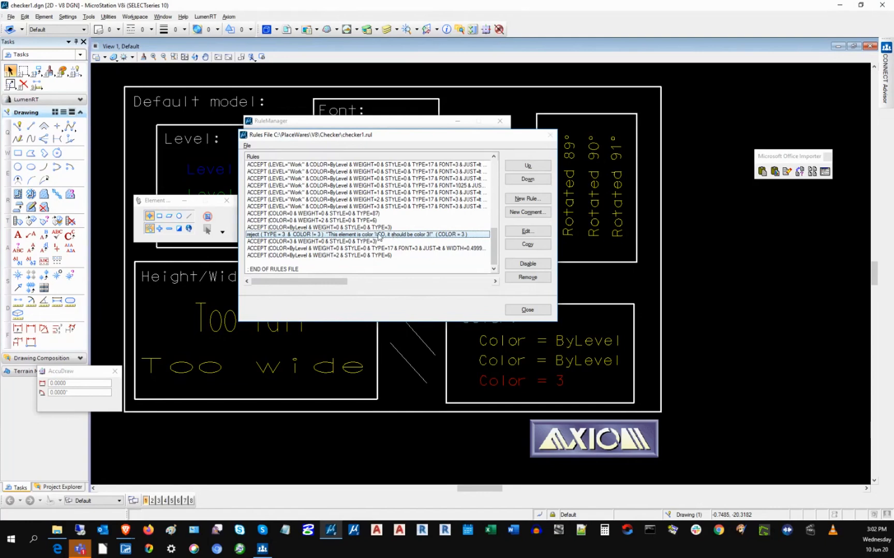
left_click(457, 238)
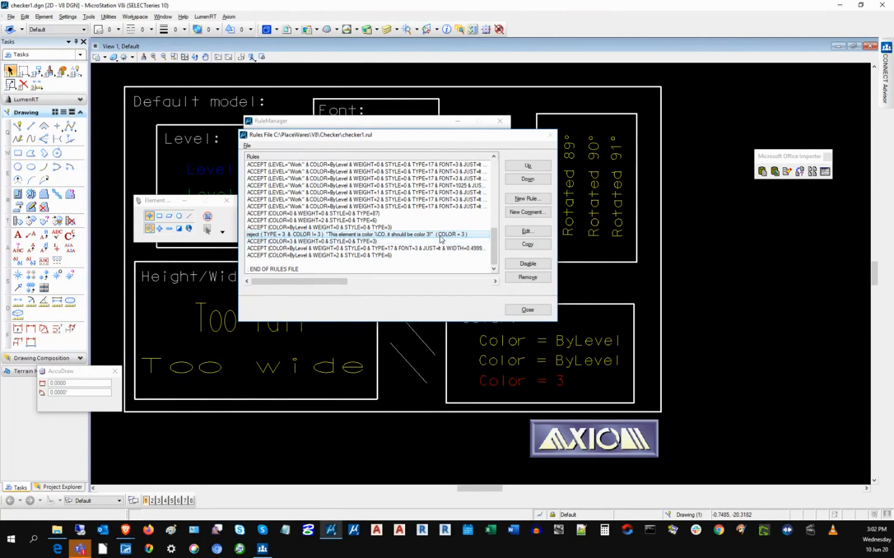
left_click(467, 237)
Close the rules file without saving changes and exit RuleManager.
left_click(525, 310)
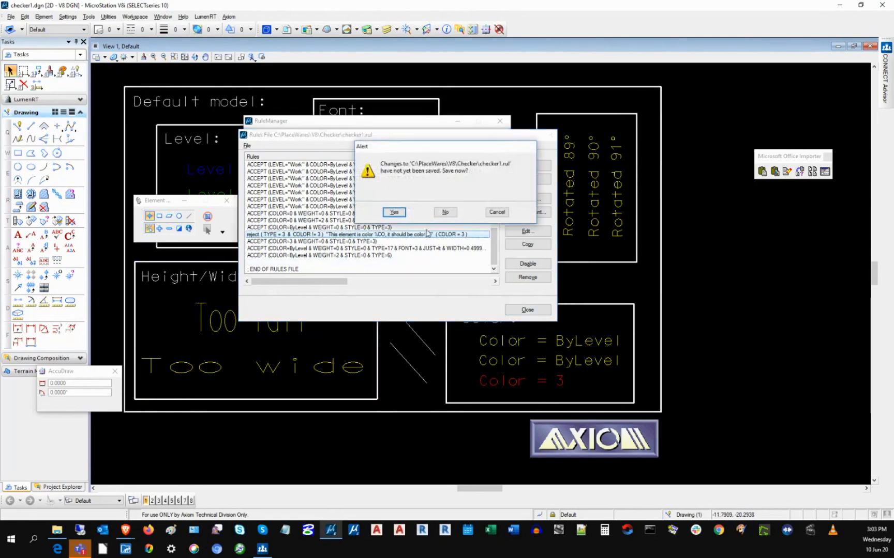
left_click(446, 218)
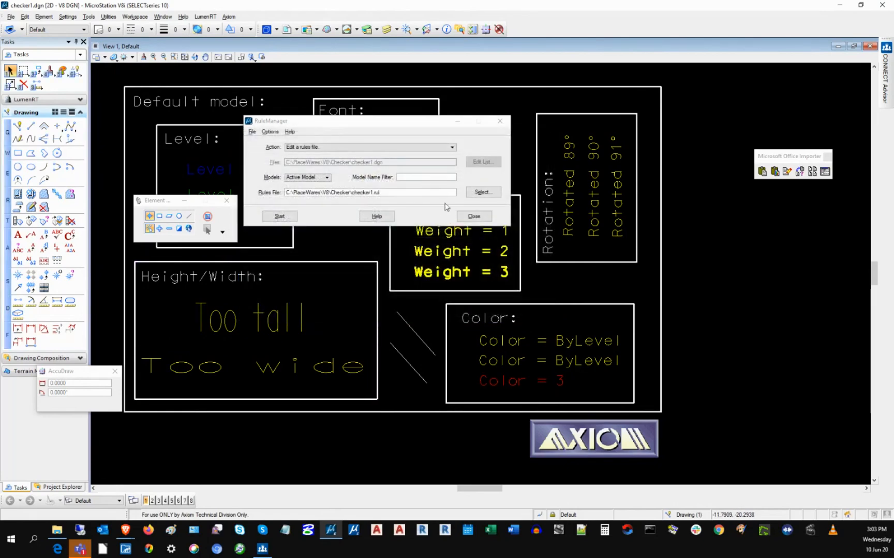
left_click(474, 216)
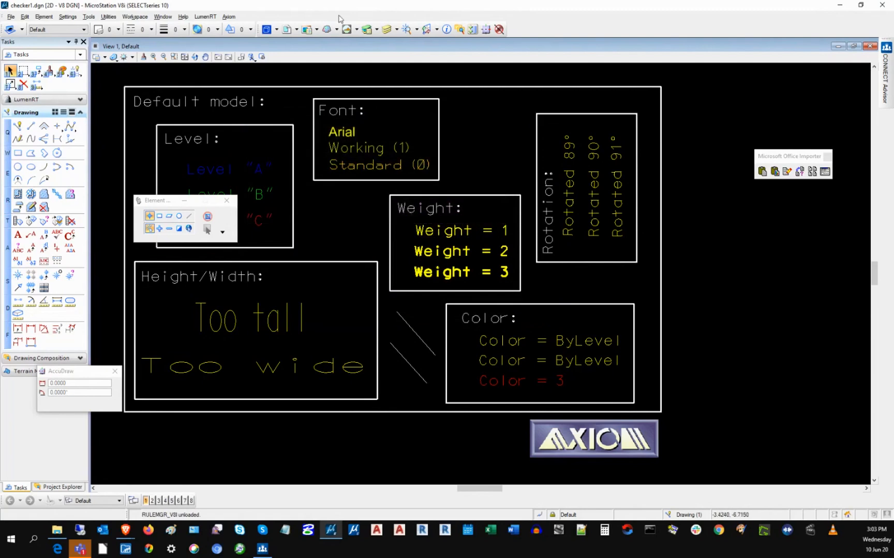
Open SpecChecker for V8, enable interactive editing and start checking checker1.dgn against checker1.rul.
left_click(228, 17)
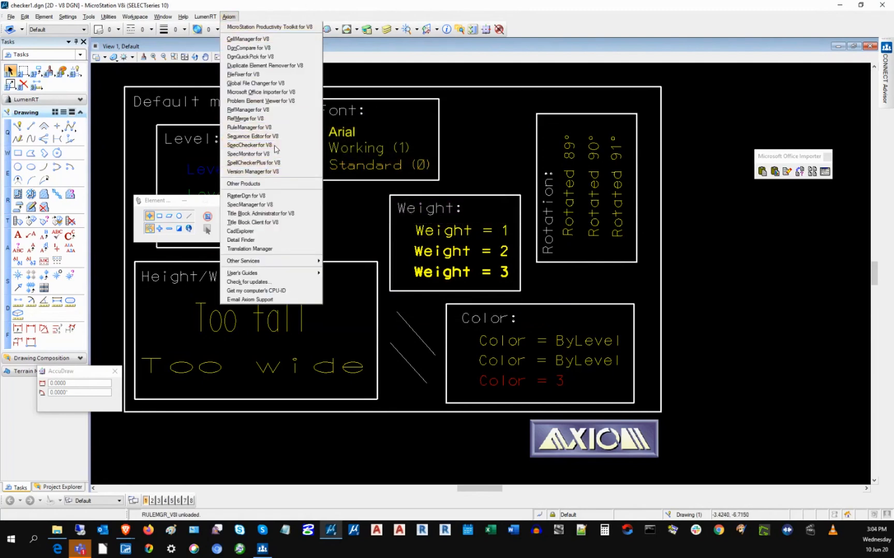
left_click(276, 145)
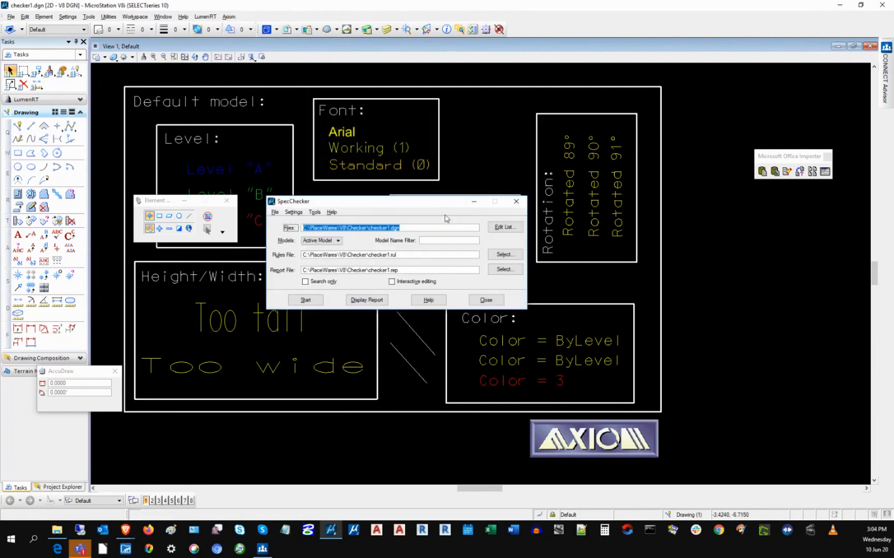
left_click(392, 283)
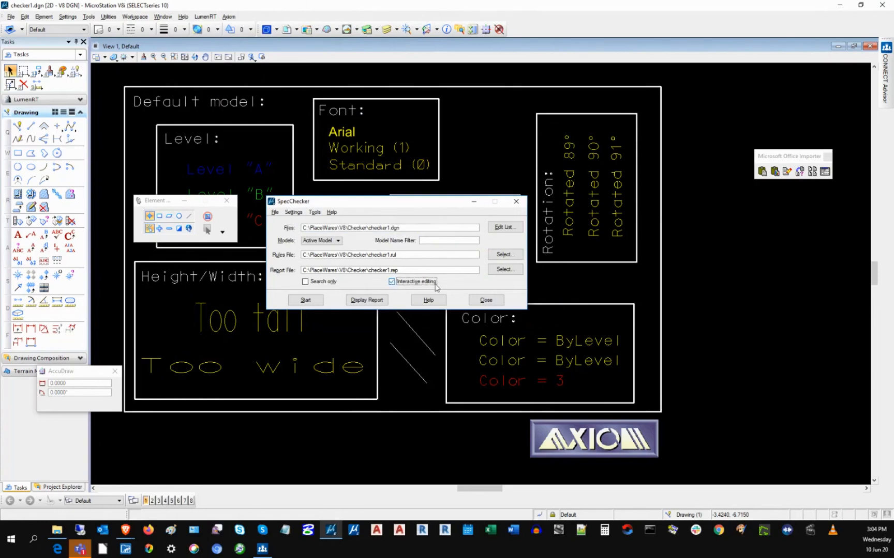
left_click(440, 227)
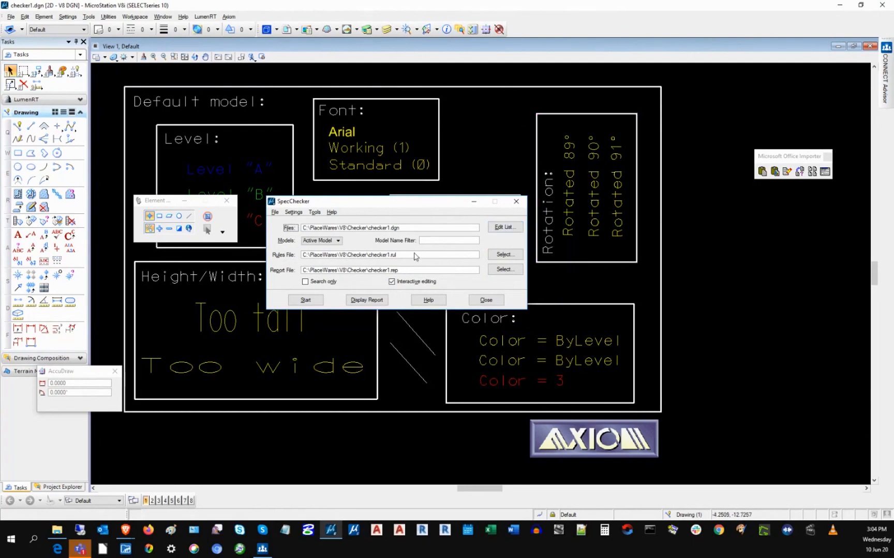
left_click_drag(397, 255, 301, 253)
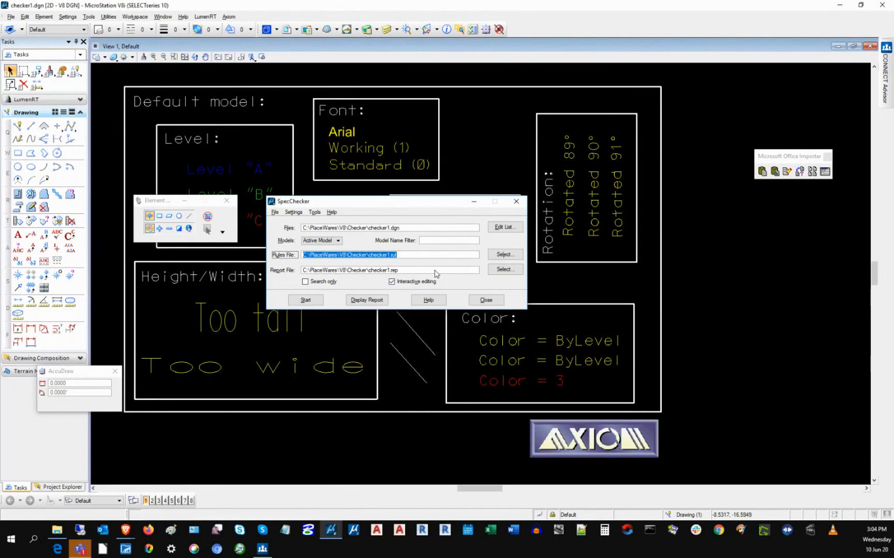
left_click(306, 300)
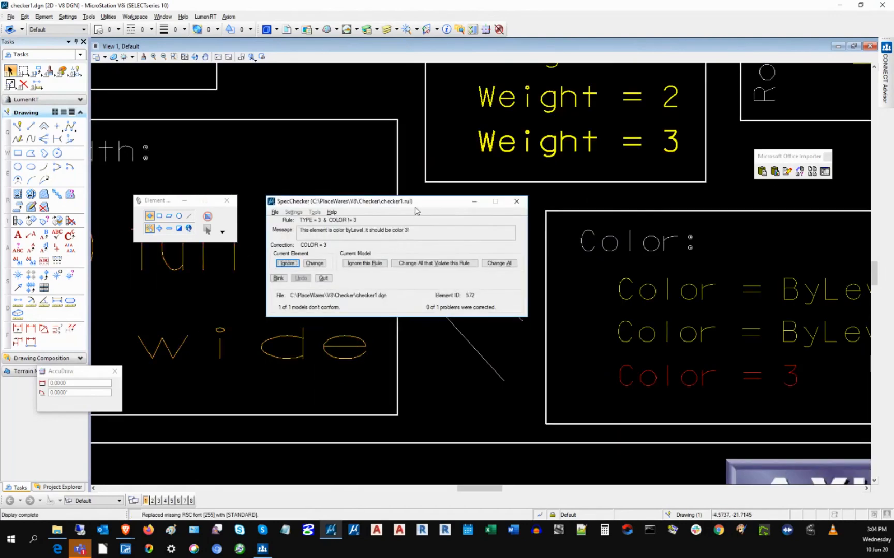
Blink the first flagged line in the drawing and apply the rule's COLOR = 3 correction to that element only.
left_click_drag(411, 206, 502, 94)
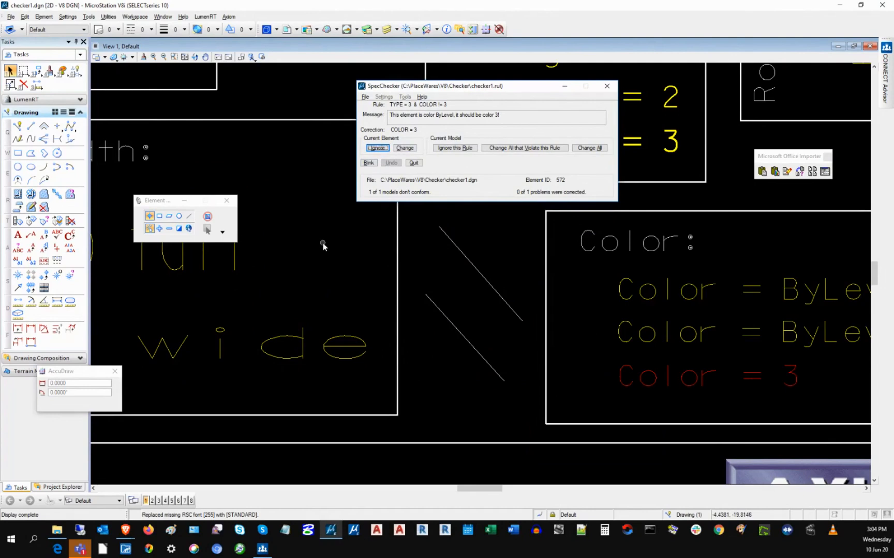
left_click(369, 164)
left_click(405, 149)
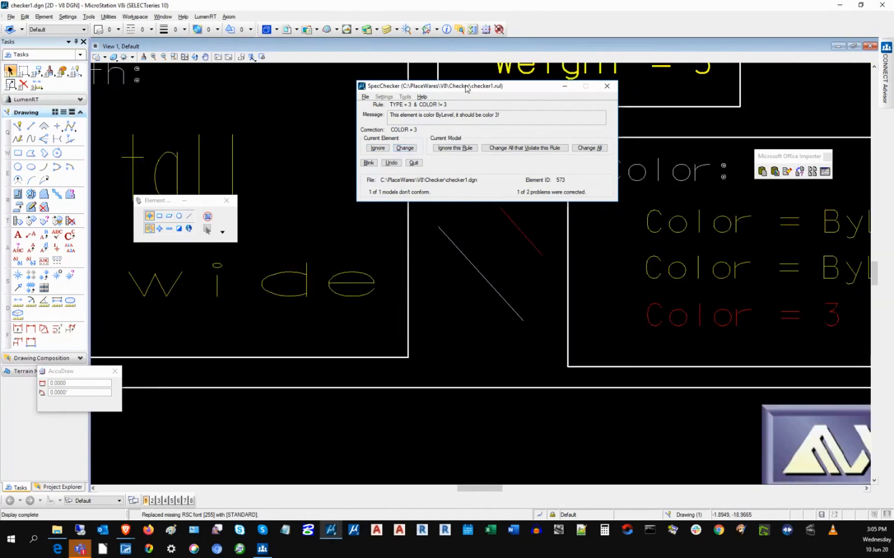
Blink the second flagged line beneath the corrected one and quit the interactive check without changing it.
left_click_drag(467, 89, 462, 280)
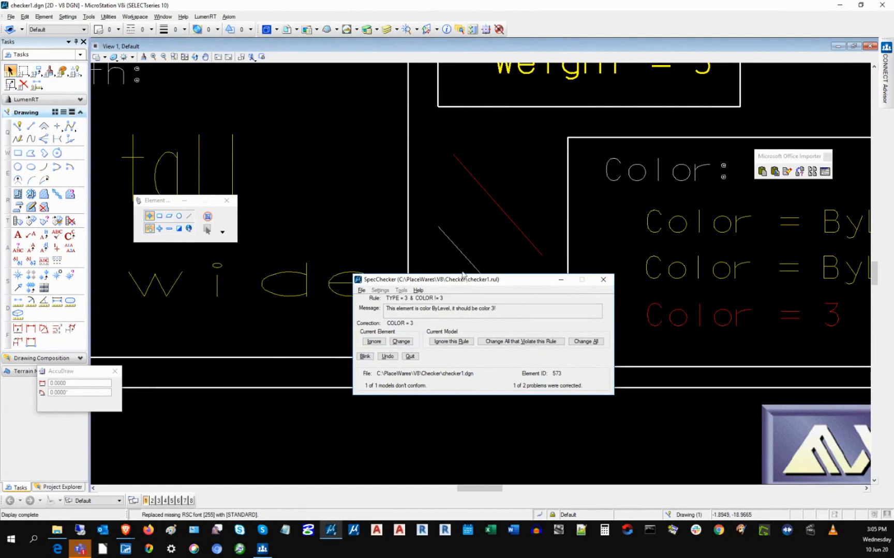
left_click_drag(462, 280, 465, 95)
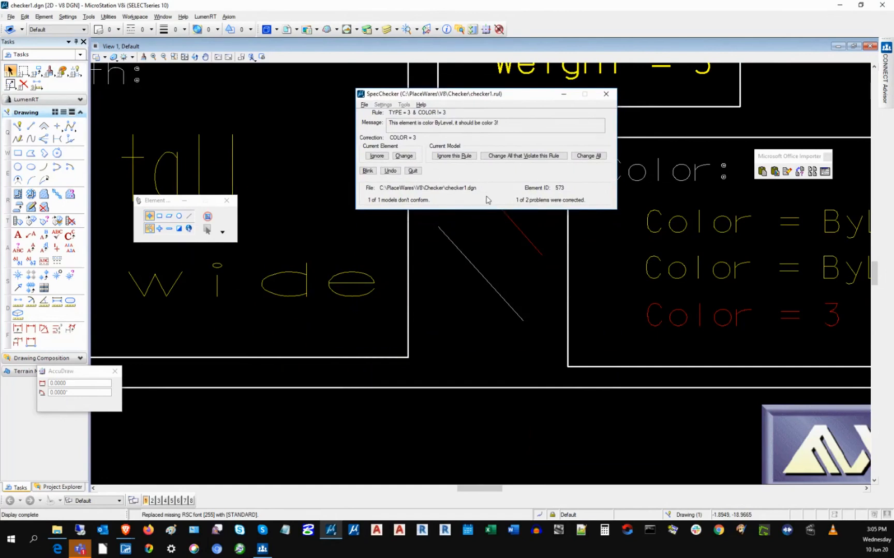
left_click(371, 172)
left_click(412, 171)
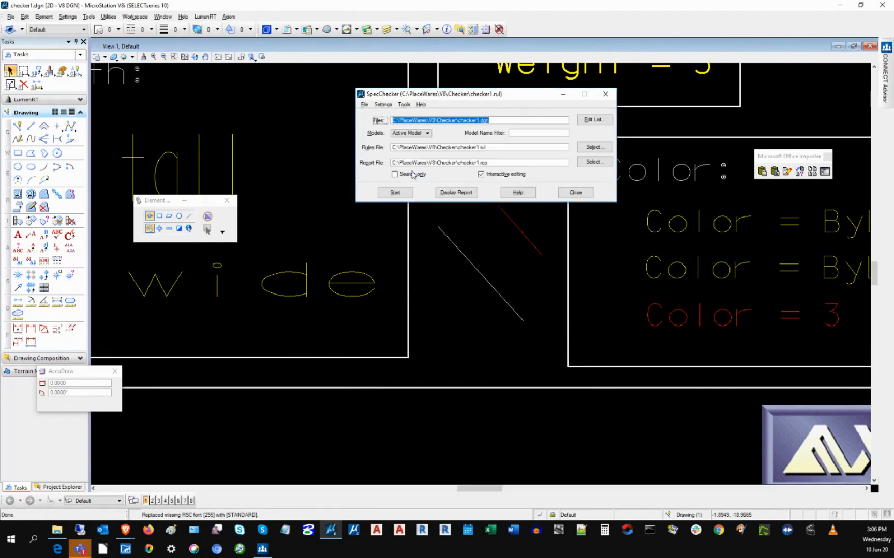
Turn off interactive editing, run the check to correct the remaining violation automatically, and close SpecChecker.
left_click(482, 175)
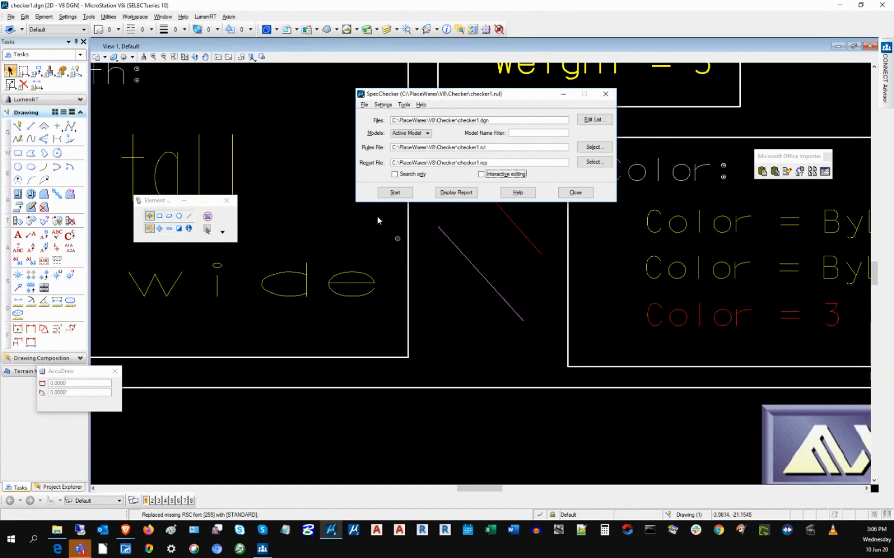
left_click(391, 193)
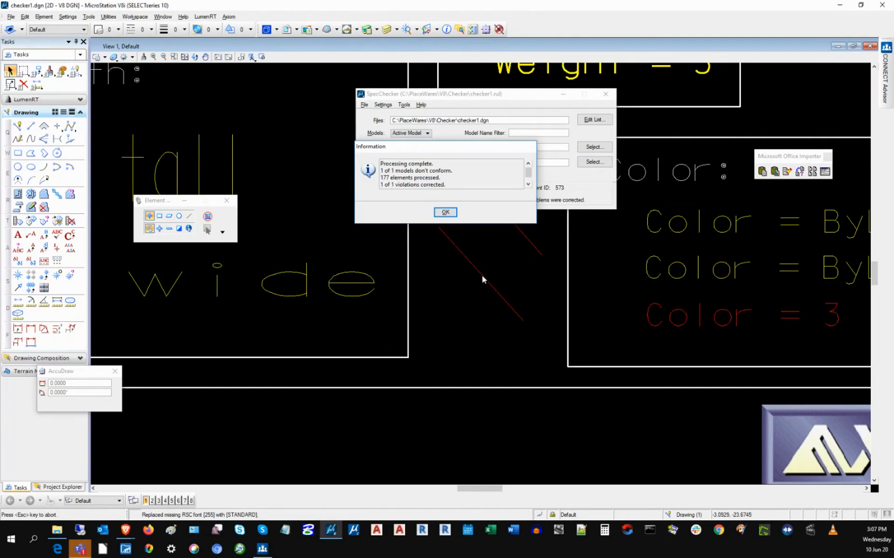
left_click(445, 213)
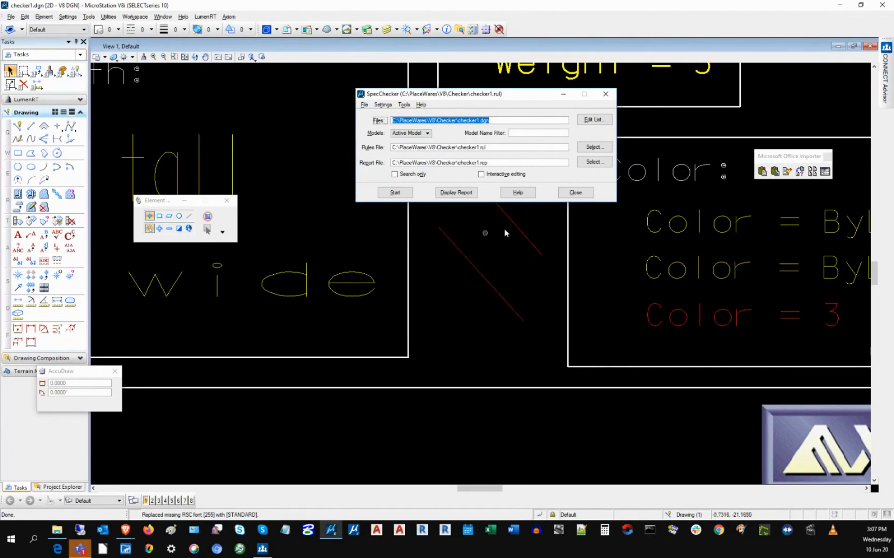
left_click(576, 193)
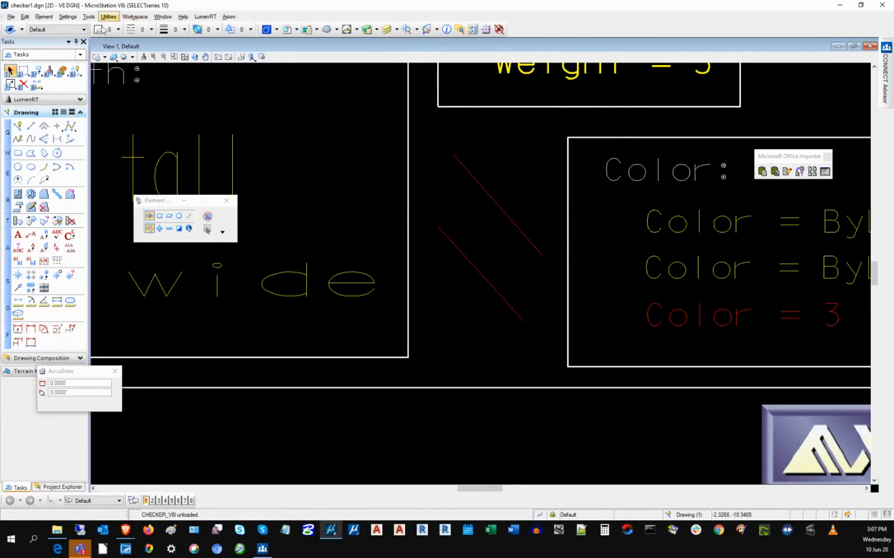
Undo both SpecChecker color corrections on the two diagonal lines.
left_click(25, 17)
left_click(30, 24)
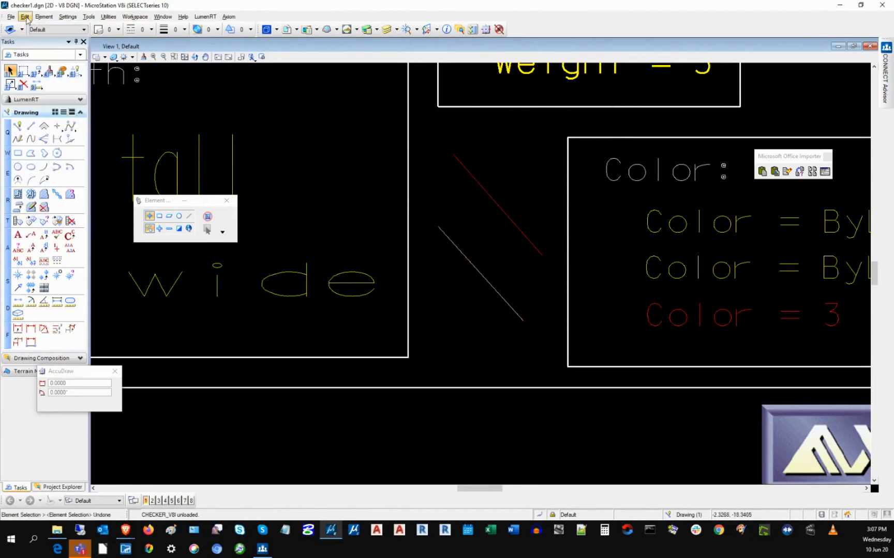
left_click(25, 17)
left_click(28, 25)
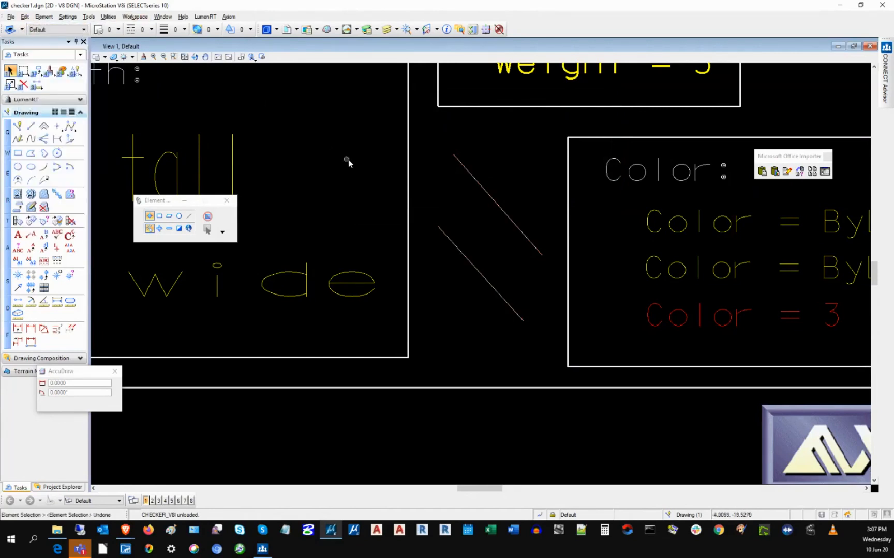
Set the color of both diagonal lines, the upper one first, to color 0.
left_click(486, 195)
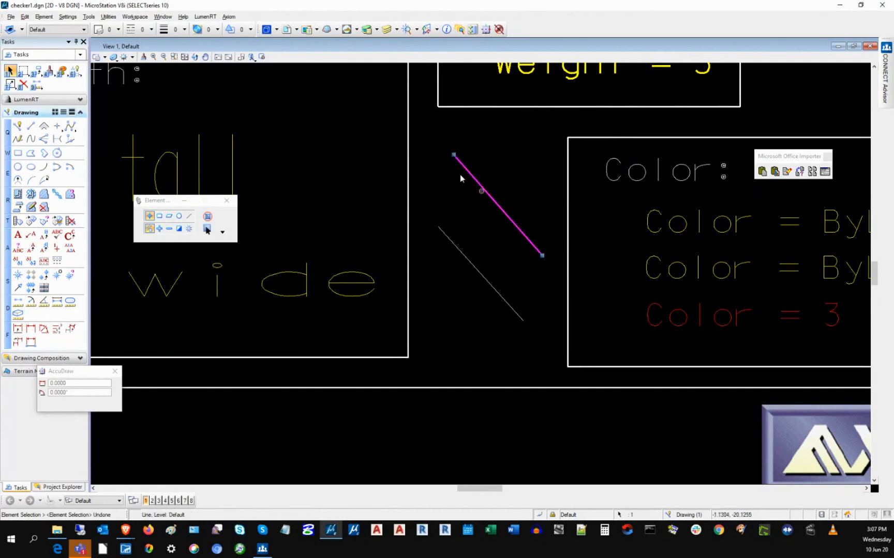
left_click(117, 29)
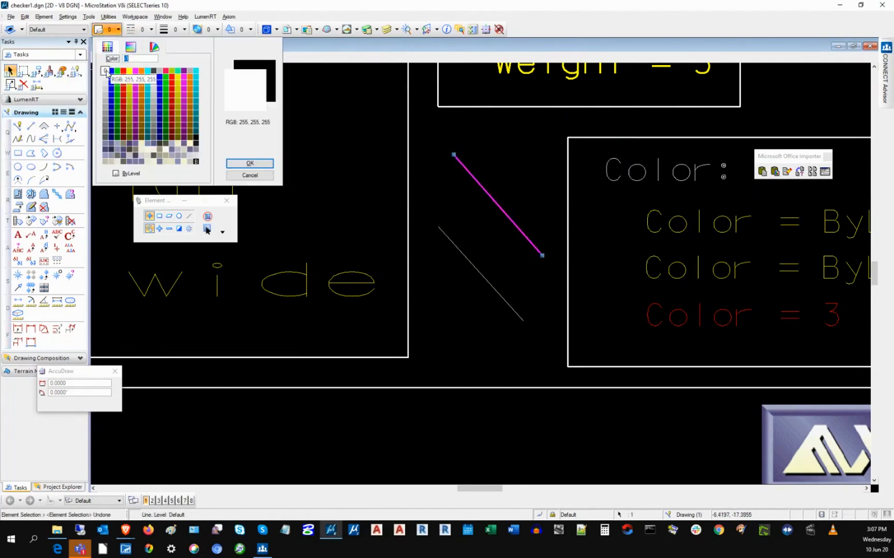
left_click(110, 74)
left_click(454, 244)
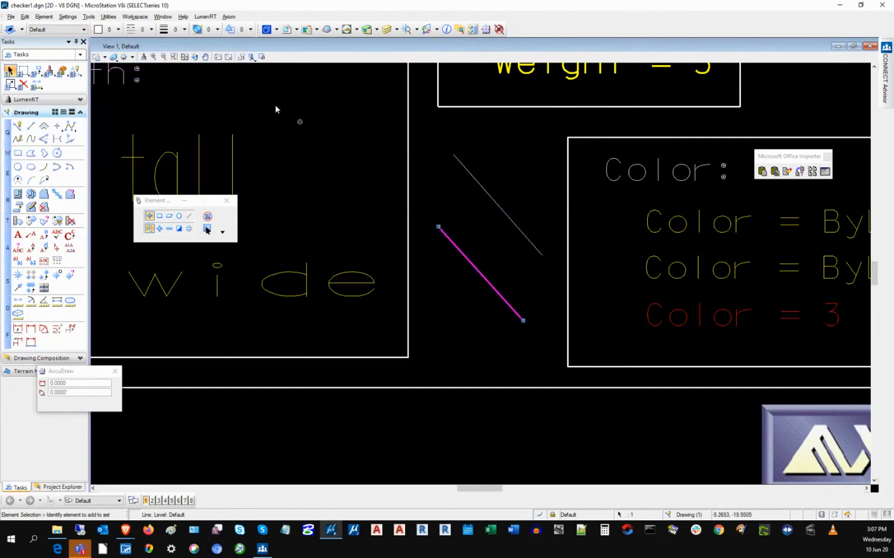
left_click(118, 30)
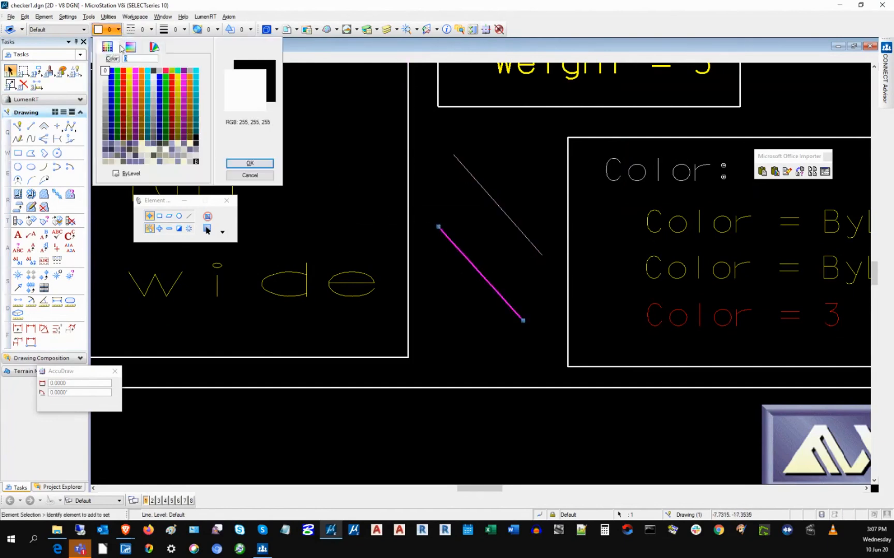
left_click(106, 73)
left_click(428, 197)
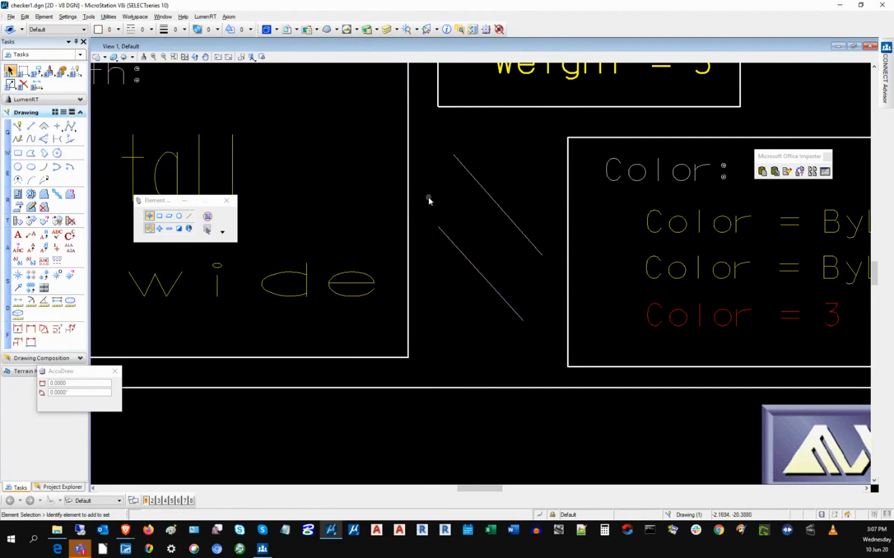
left_click(118, 29)
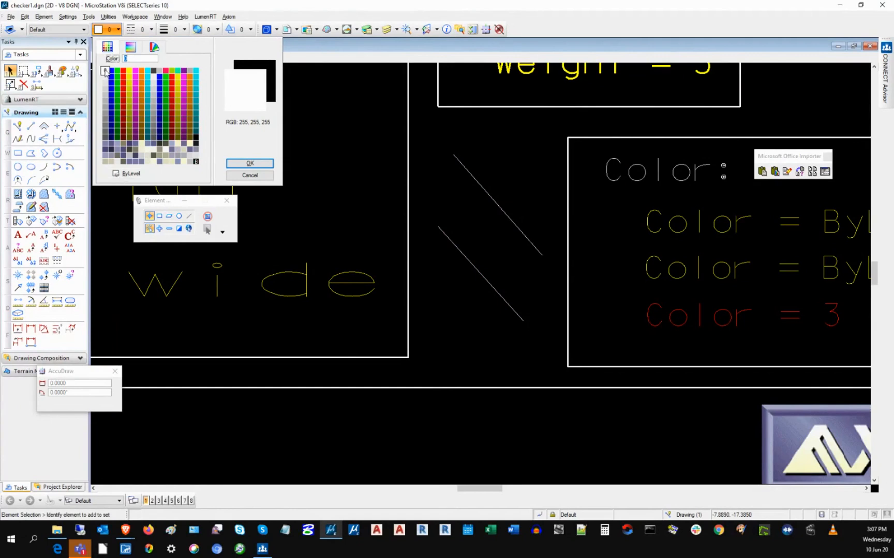
left_click(345, 140)
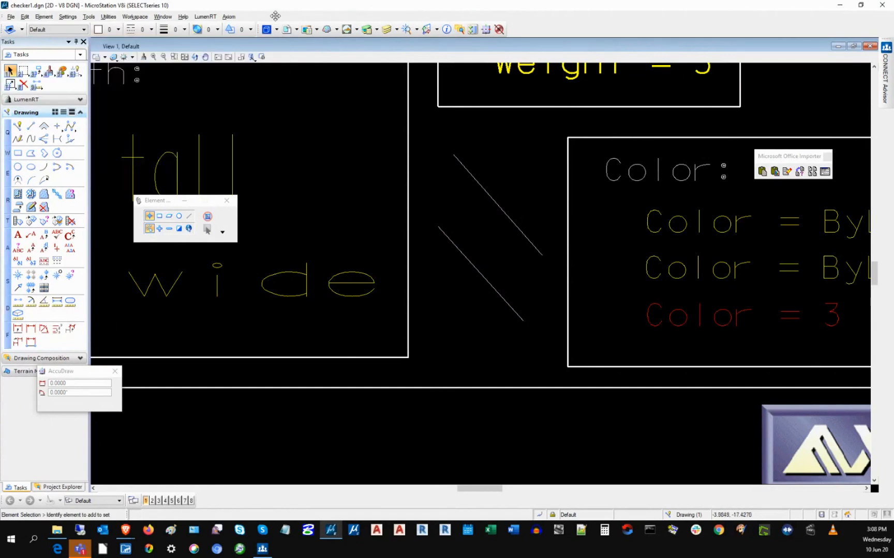
Reopen SpecChecker for V8 and run the checker1.rul check again with interactive editing enabled.
left_click(229, 16)
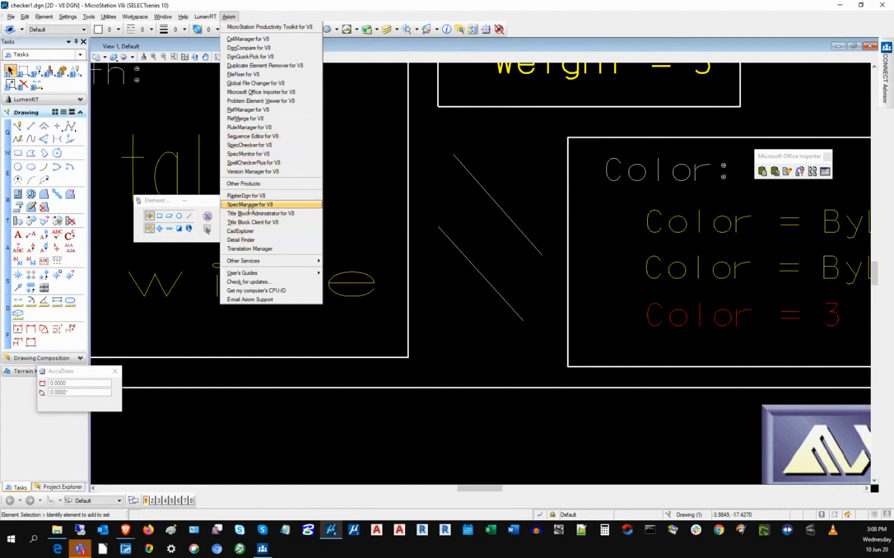
left_click(249, 145)
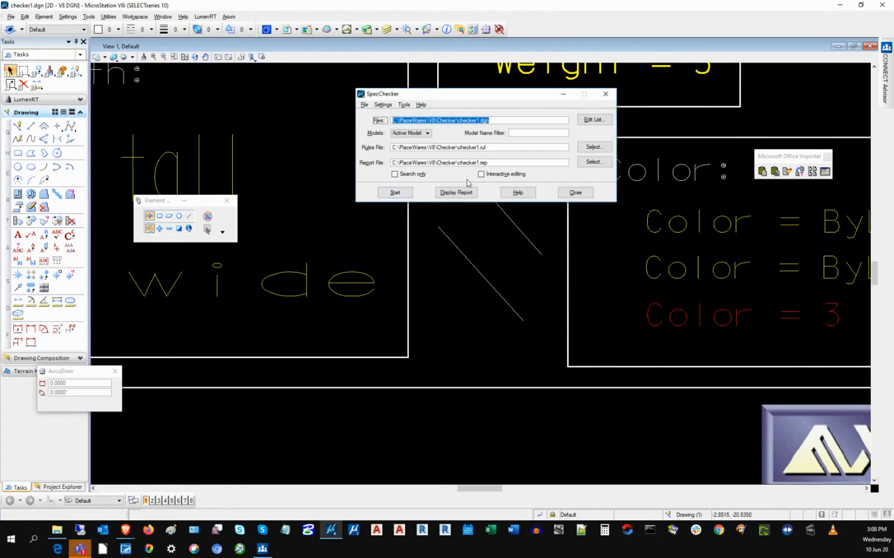
left_click(481, 174)
left_click(403, 194)
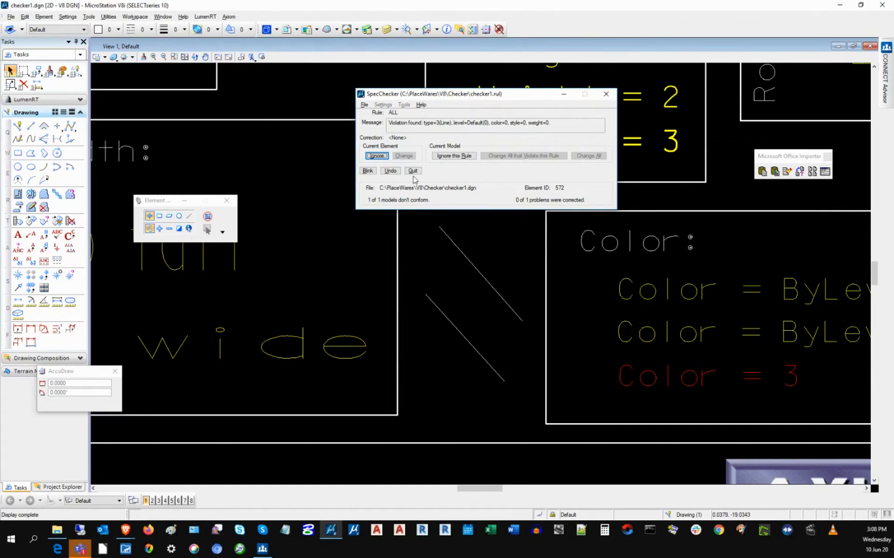
Blink the element flagged by the reject-all rule and select the upper diagonal line in the drawing.
left_click(366, 171)
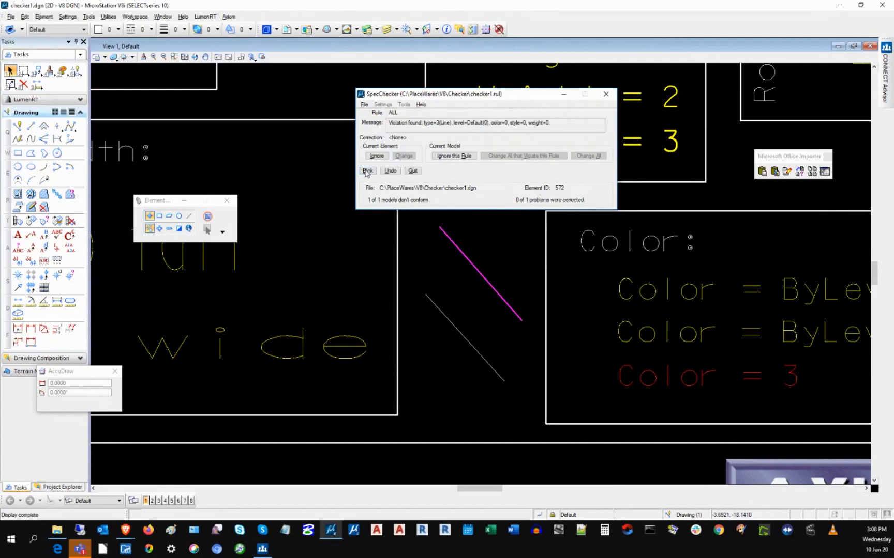
left_click(366, 172)
left_click(466, 261)
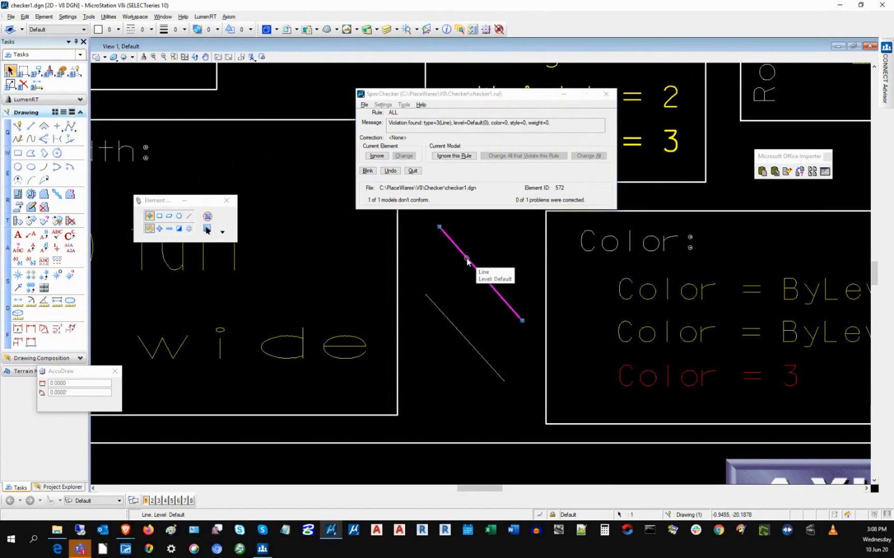